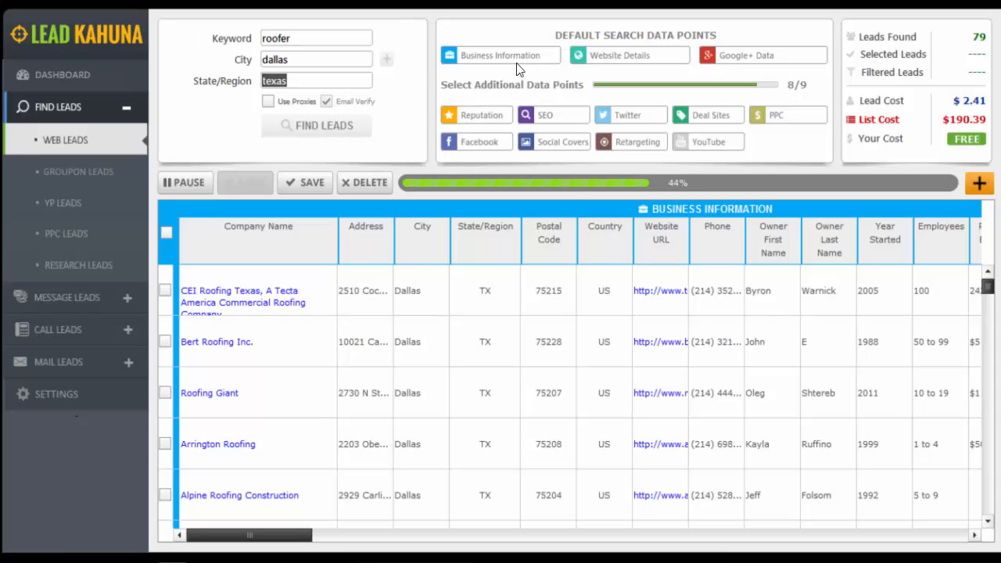
Review the fields and lead costs of the default data points Business Information, Website Details and Google+ Data
mouse_move(515, 62)
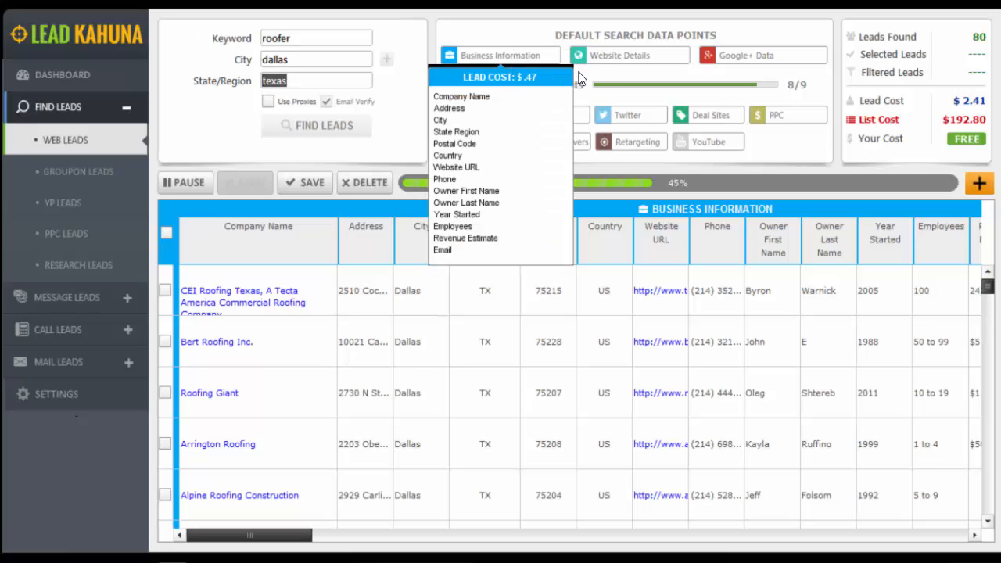
mouse_move(618, 58)
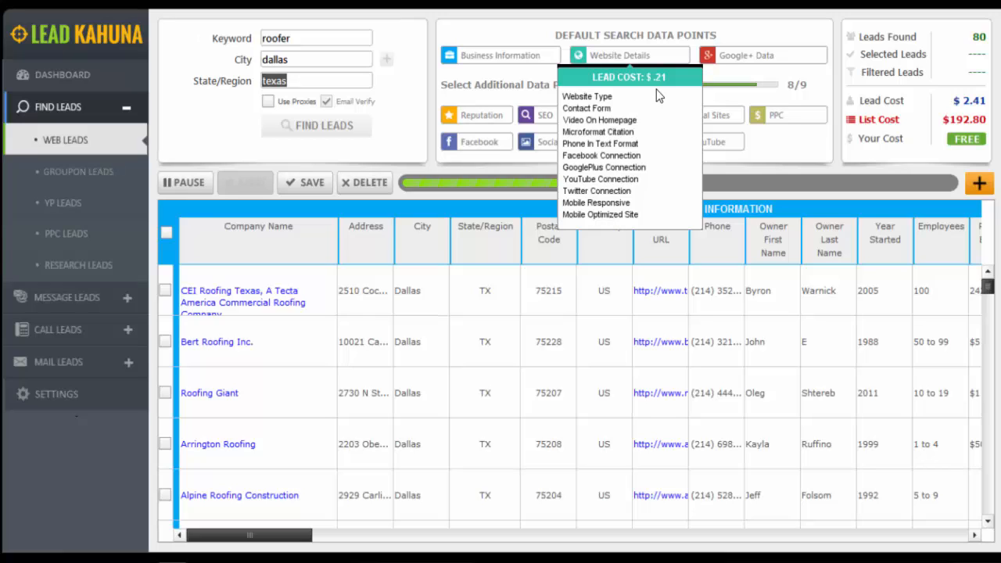
mouse_move(757, 52)
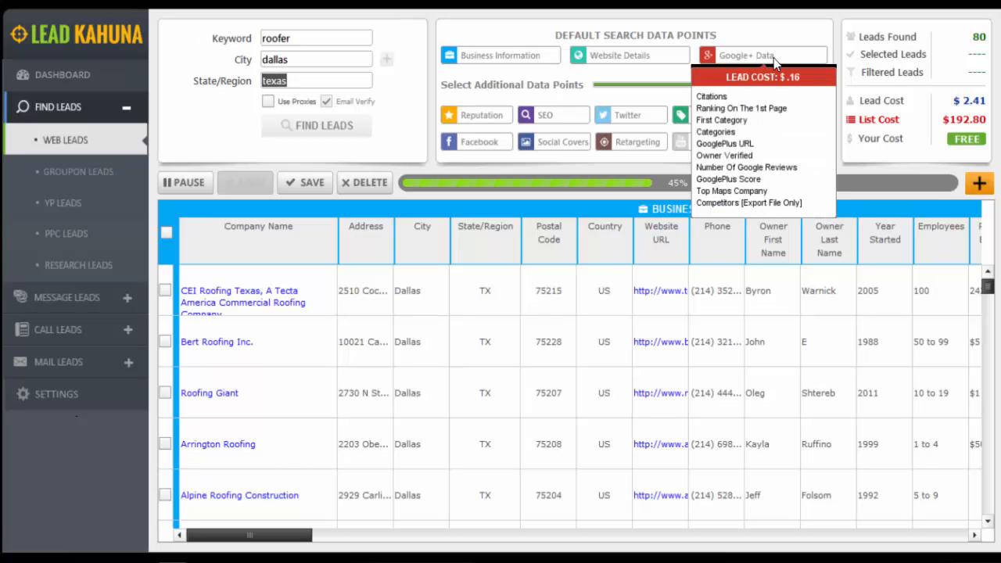
Review the fields and lead costs of the additional data points, including Twitter, Deal Sites, PPC, Facebook and Social Covers
mouse_move(494, 123)
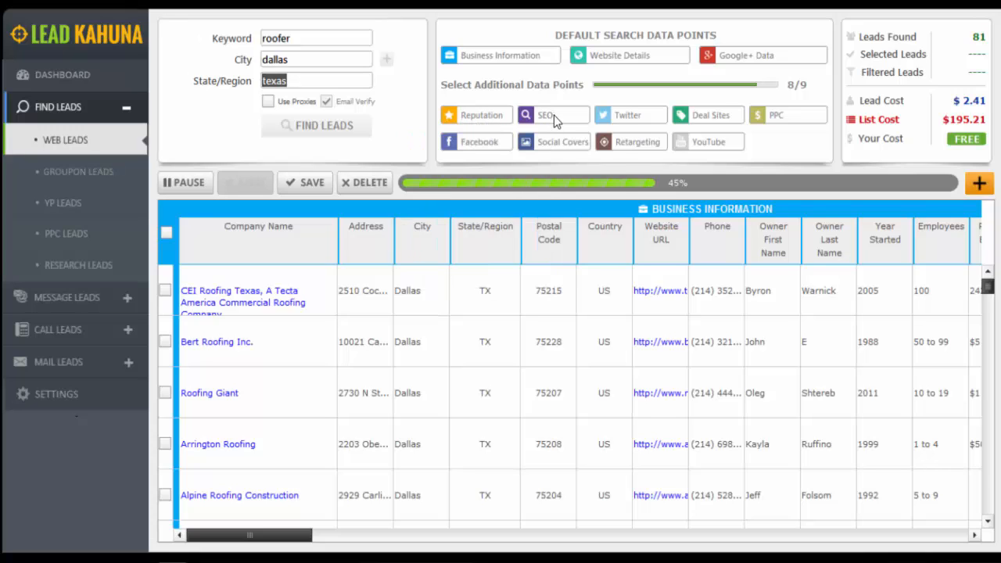
mouse_move(623, 117)
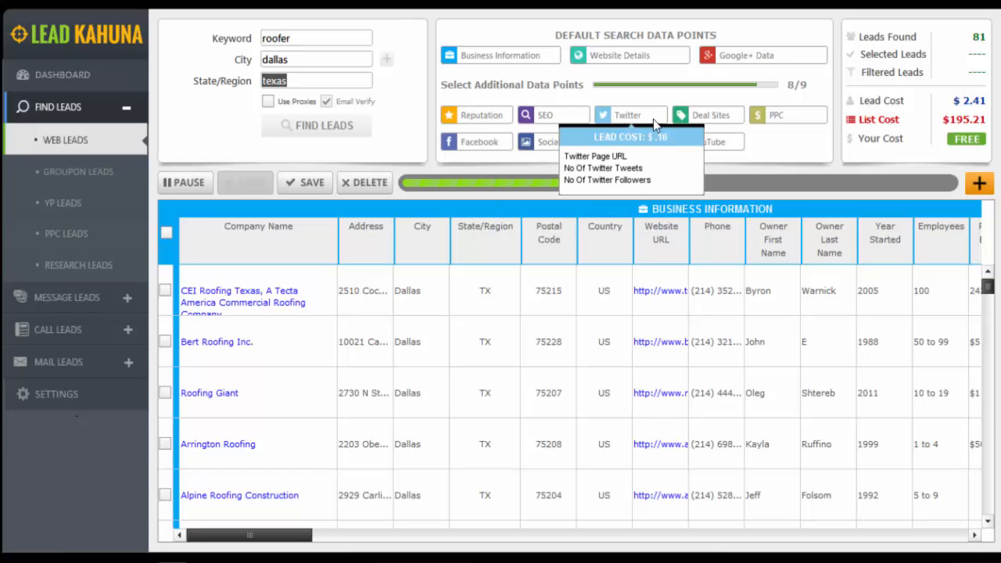
mouse_move(707, 116)
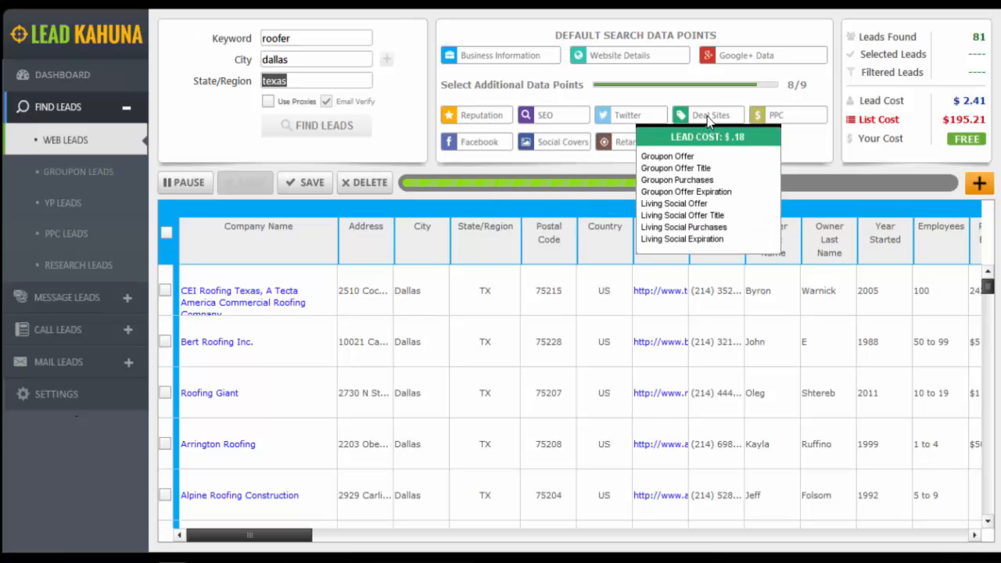
mouse_move(758, 115)
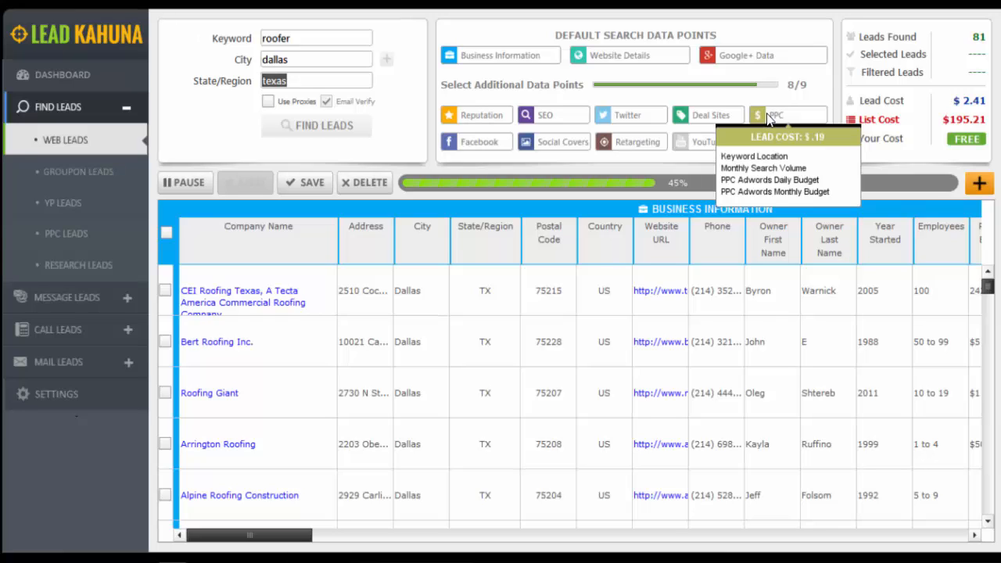
mouse_move(485, 143)
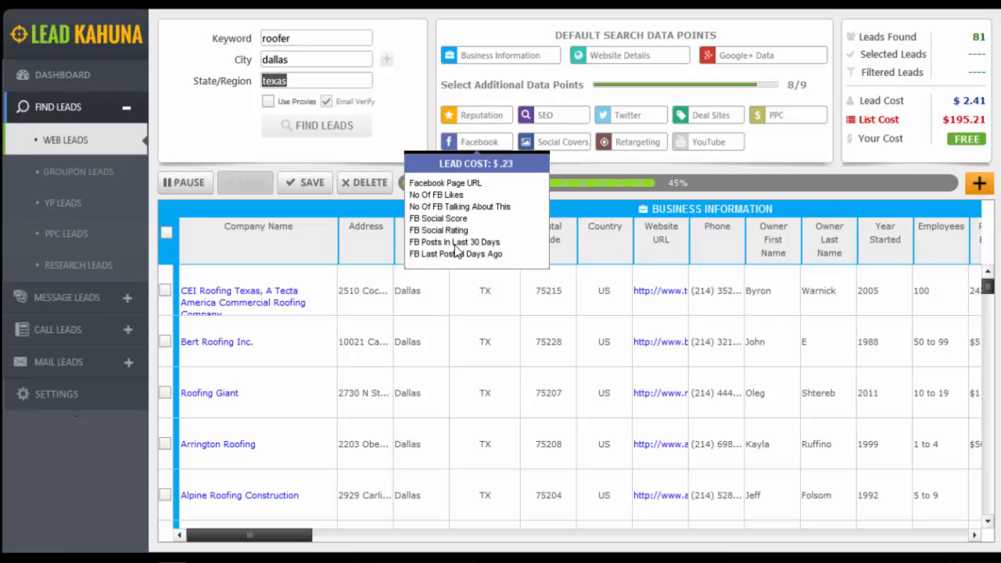
mouse_move(558, 145)
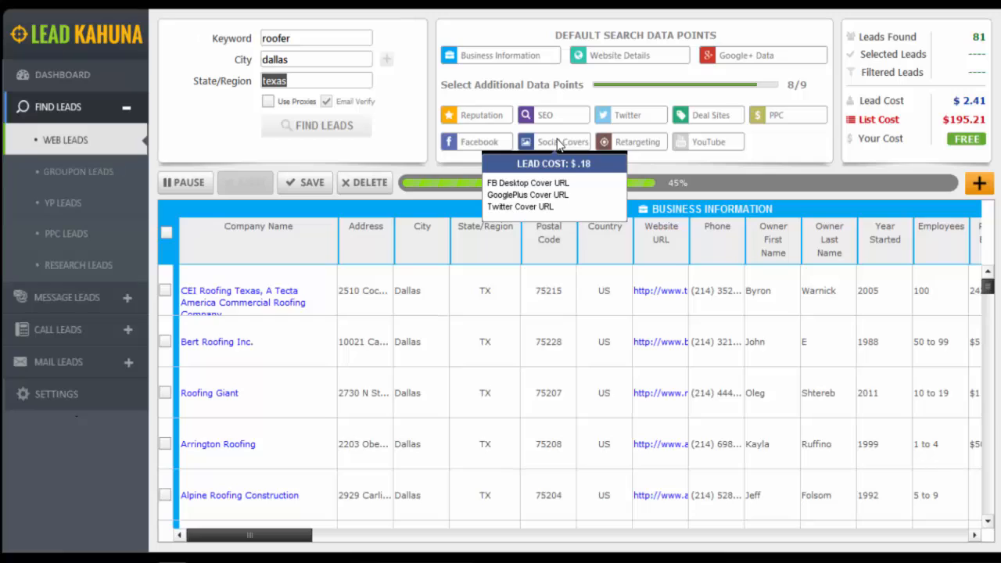
mouse_move(630, 153)
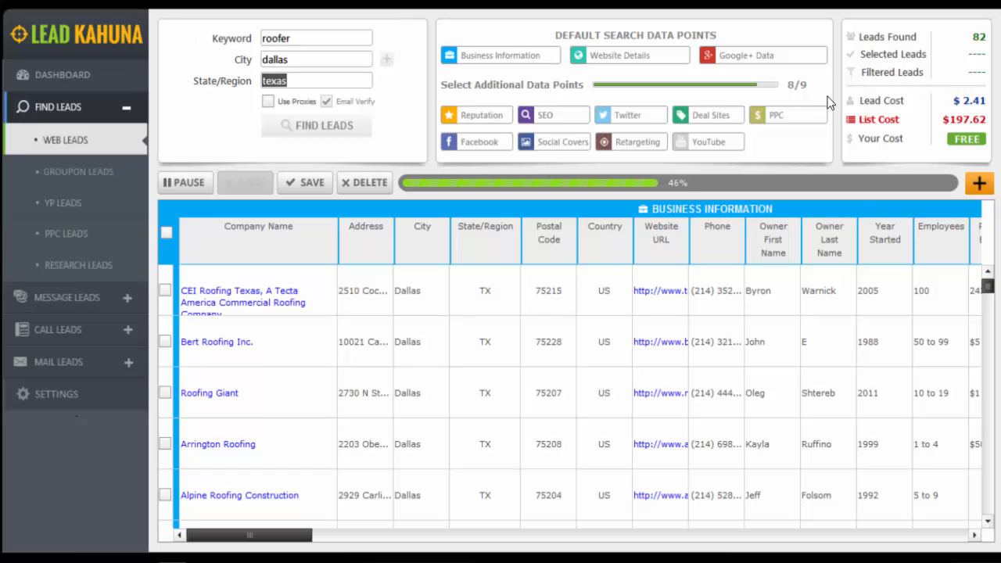
mouse_move(630, 117)
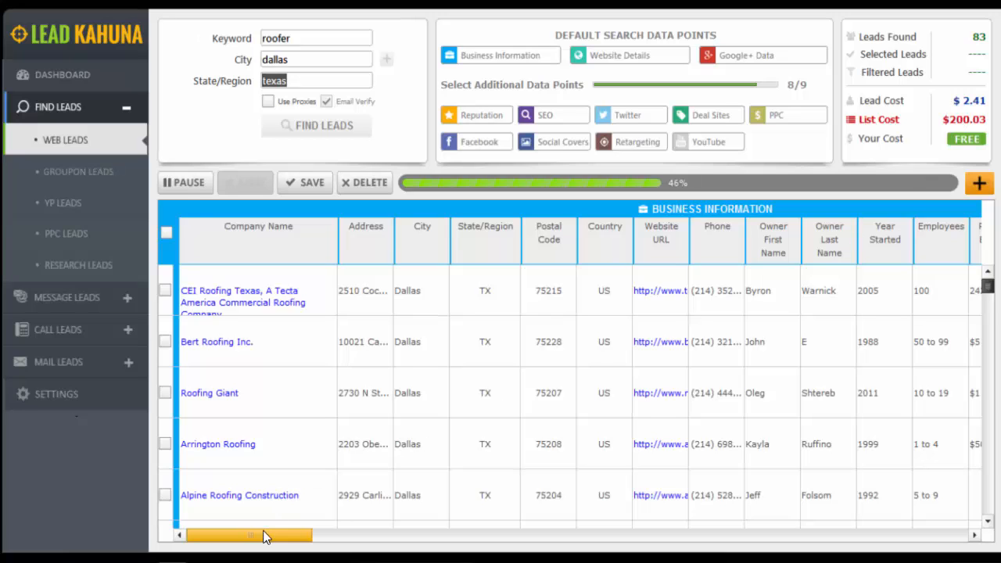
Examine the owner, revenue, email and email verification columns across the roofing leads found
drag(264, 533, 344, 538)
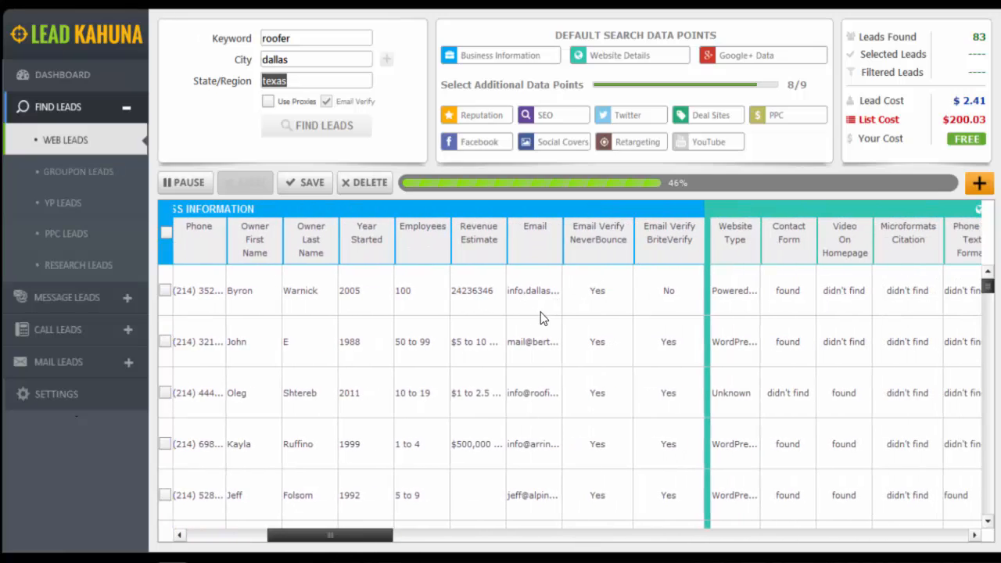
scroll(990, 318, down, 3)
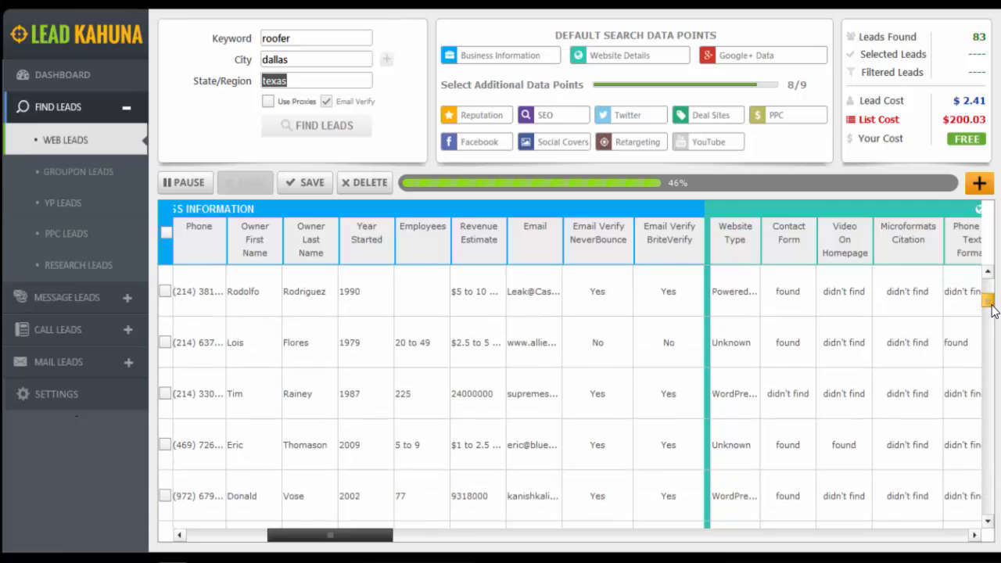
scroll(990, 313, down, 3)
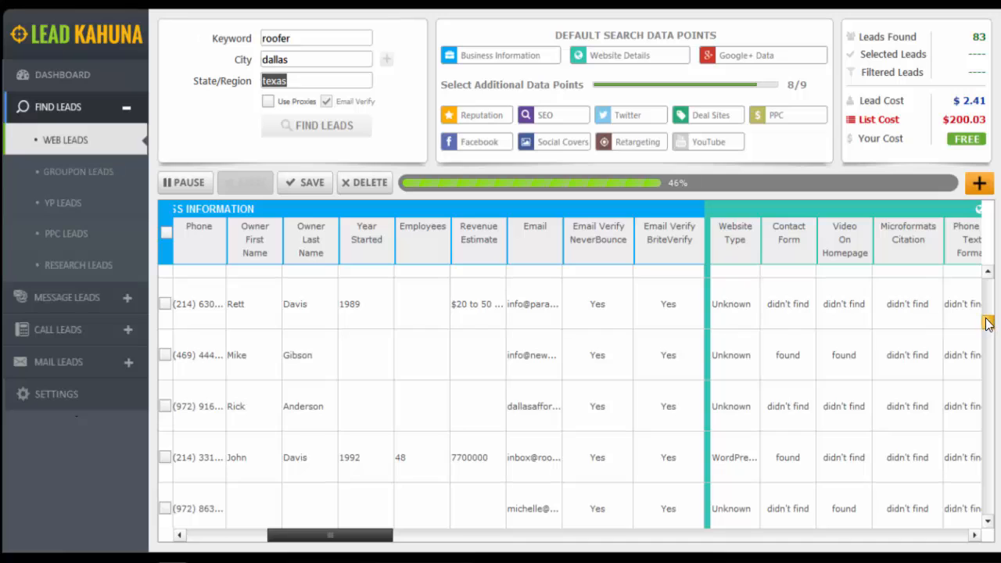
drag(988, 321, 988, 279)
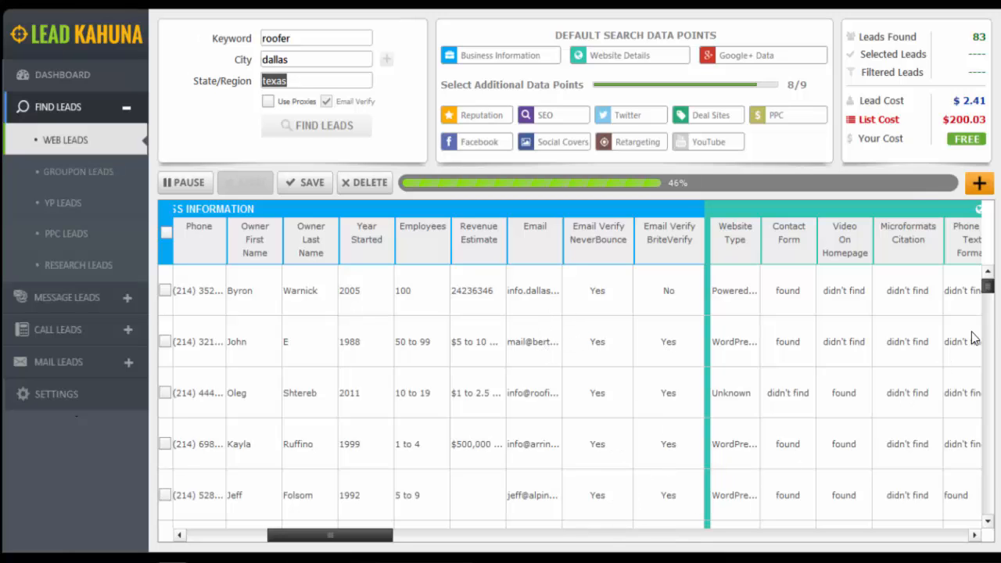
click(988, 305)
scroll(986, 301, down, 2)
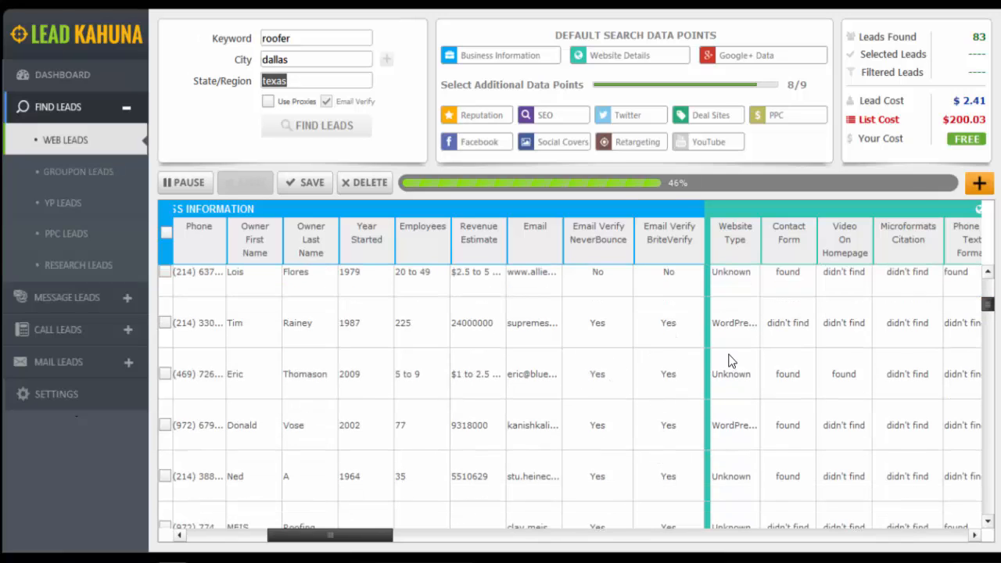
Filter the leads by Email with the condition Exists? Y/N set to y, apply it and close the filter options
click(979, 183)
scroll(997, 268, down, 3)
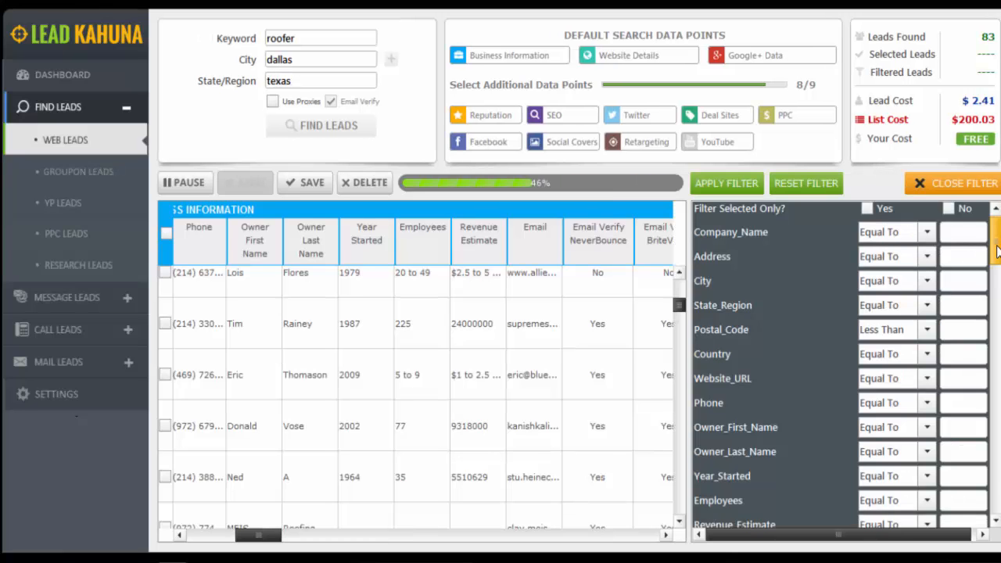
drag(996, 269, 996, 250)
drag(997, 250, 995, 267)
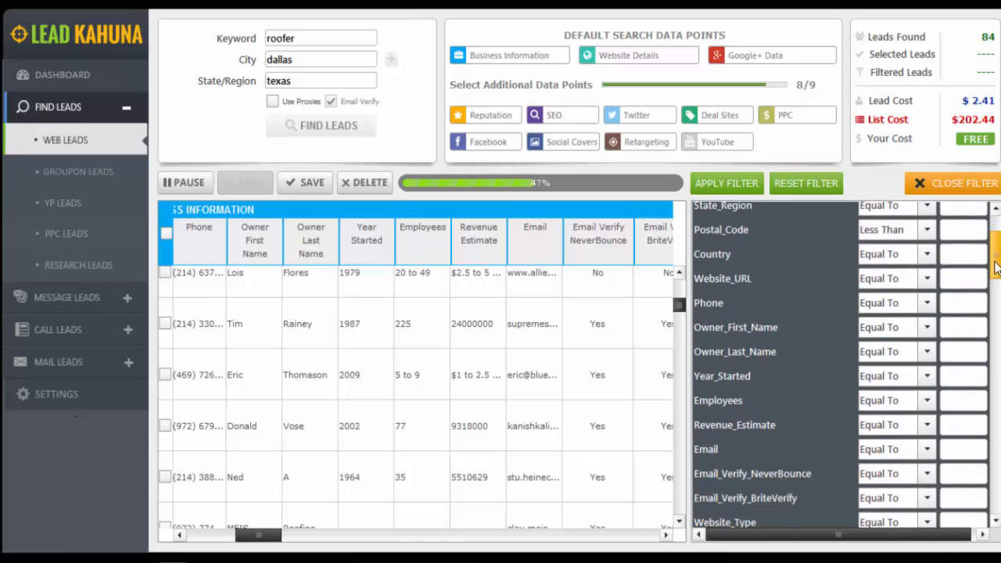
scroll(814, 403, down, 1)
click(925, 428)
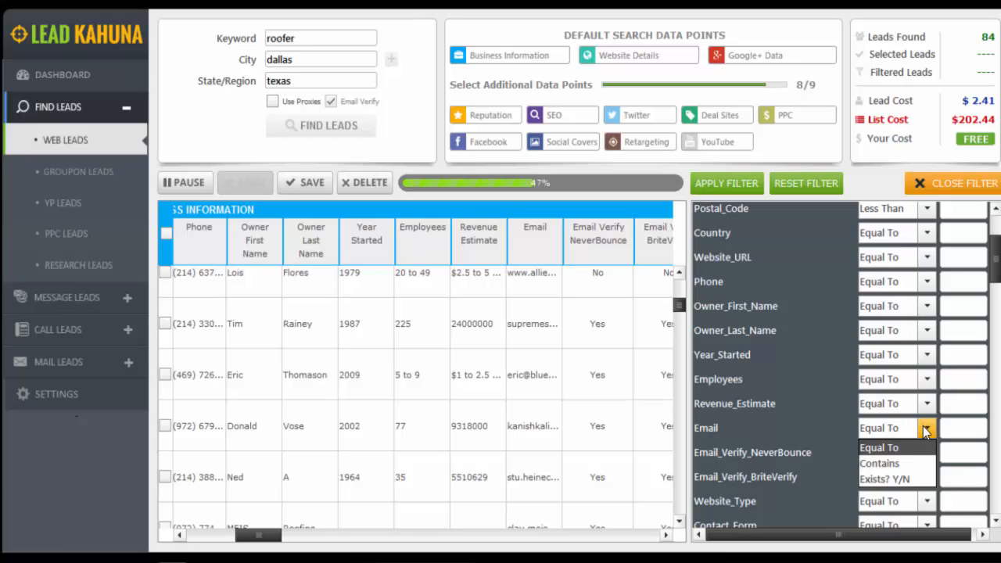
click(902, 479)
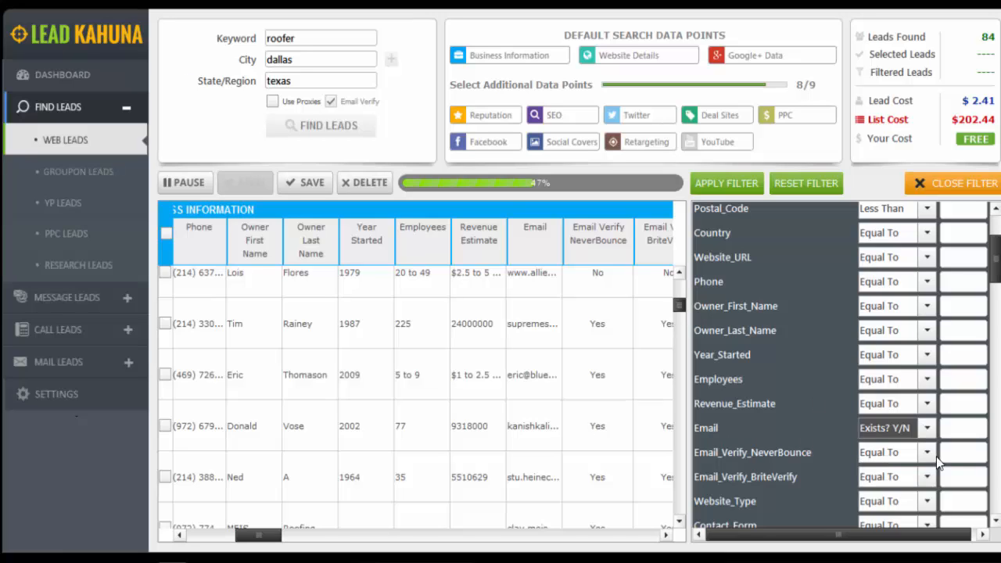
click(981, 436)
text(y)
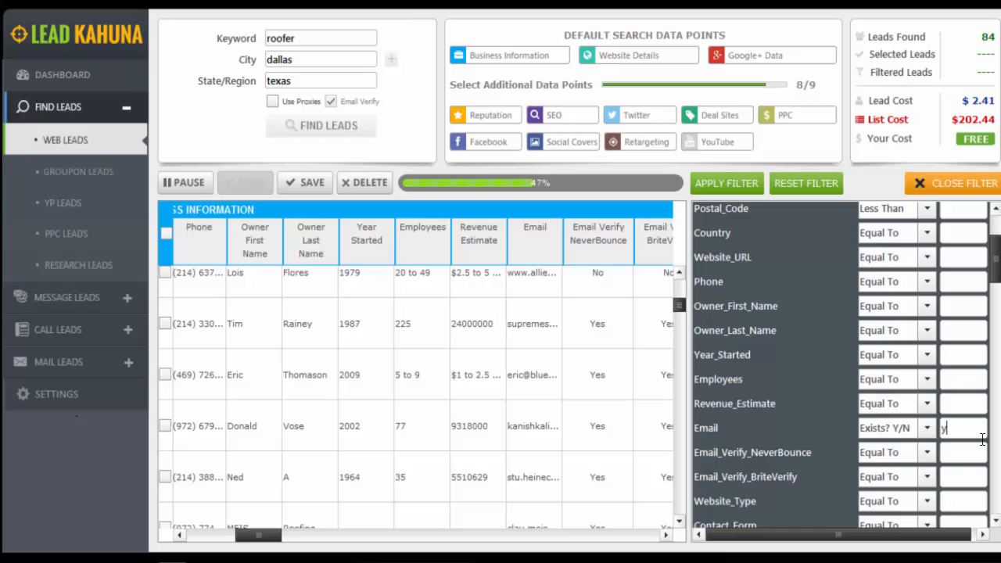
click(740, 185)
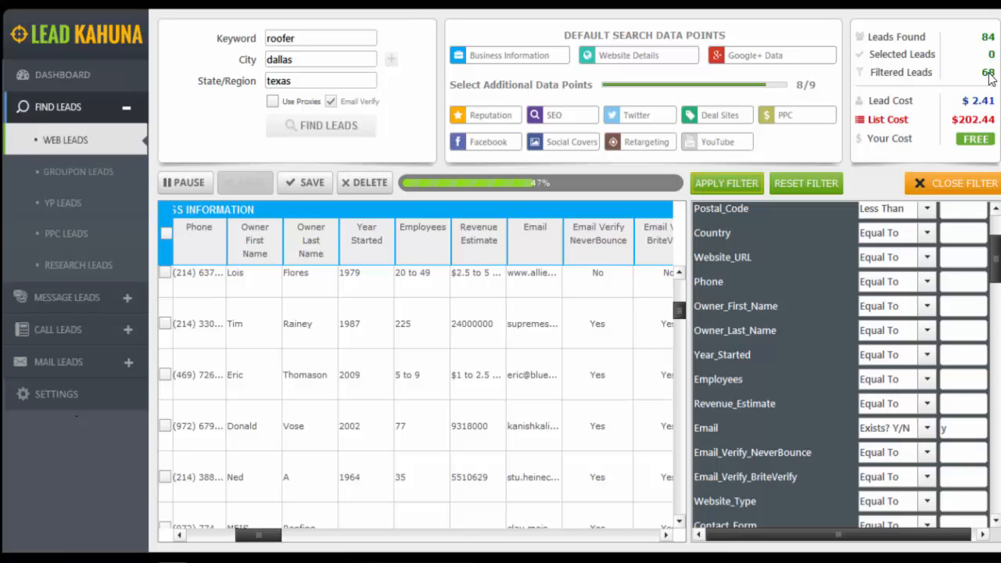
click(936, 184)
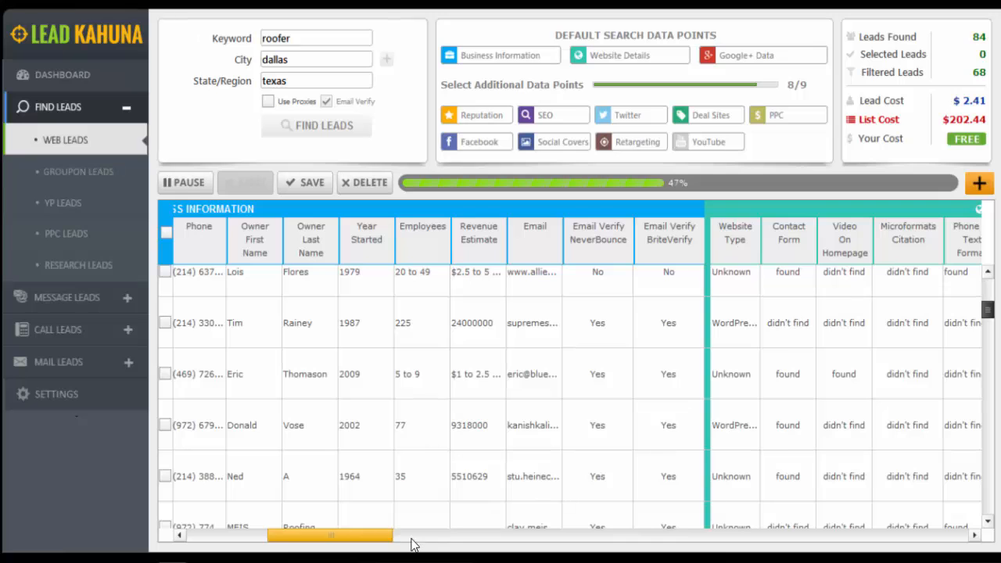
Select five consecutive leads further down the results and examine their website details
scroll(363, 525, down, 4)
scroll(375, 536, down, 1)
drag(365, 536, 442, 543)
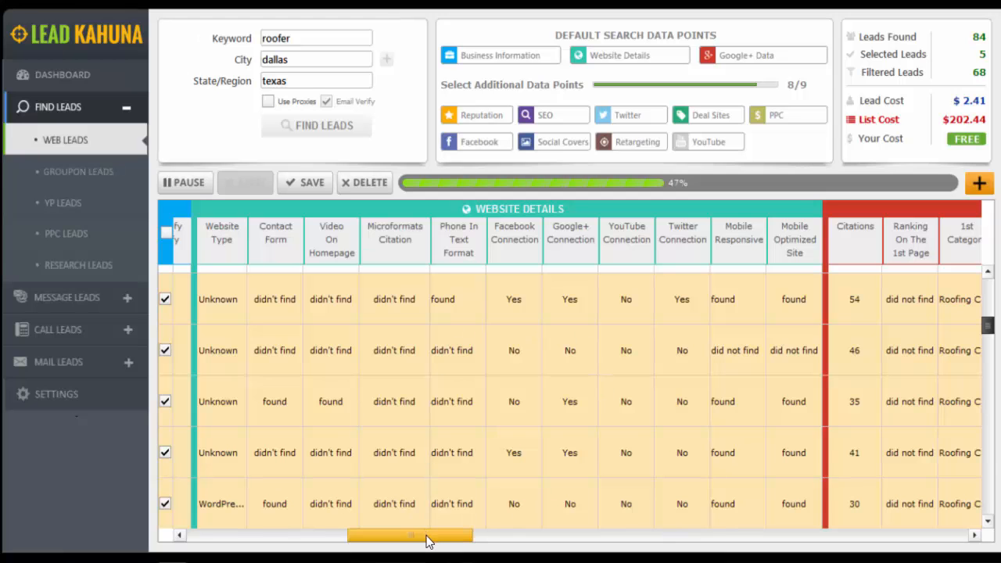
Widen the 1st Category column in the Google+ Data section to show the full category names
drag(430, 536, 517, 552)
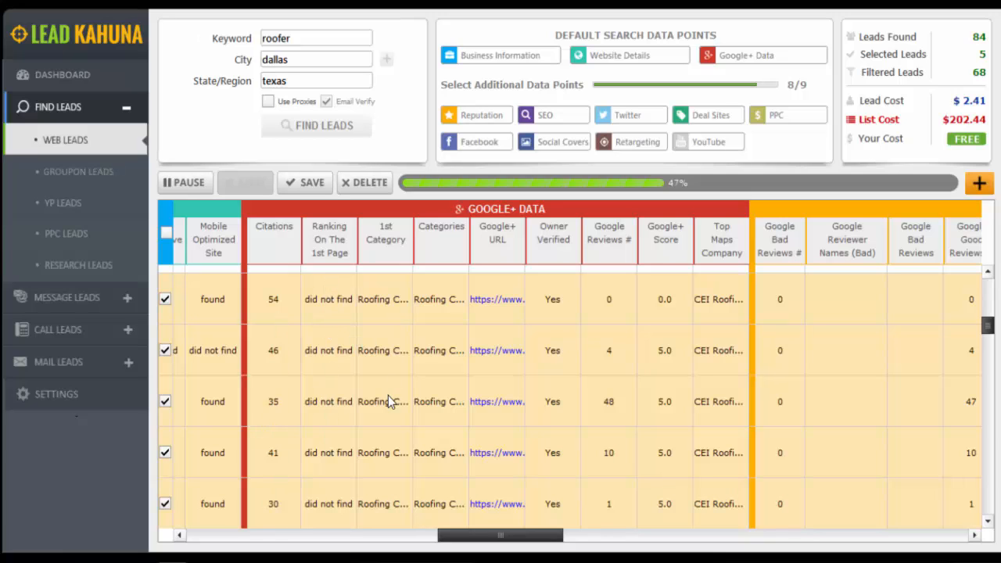
drag(413, 235, 465, 232)
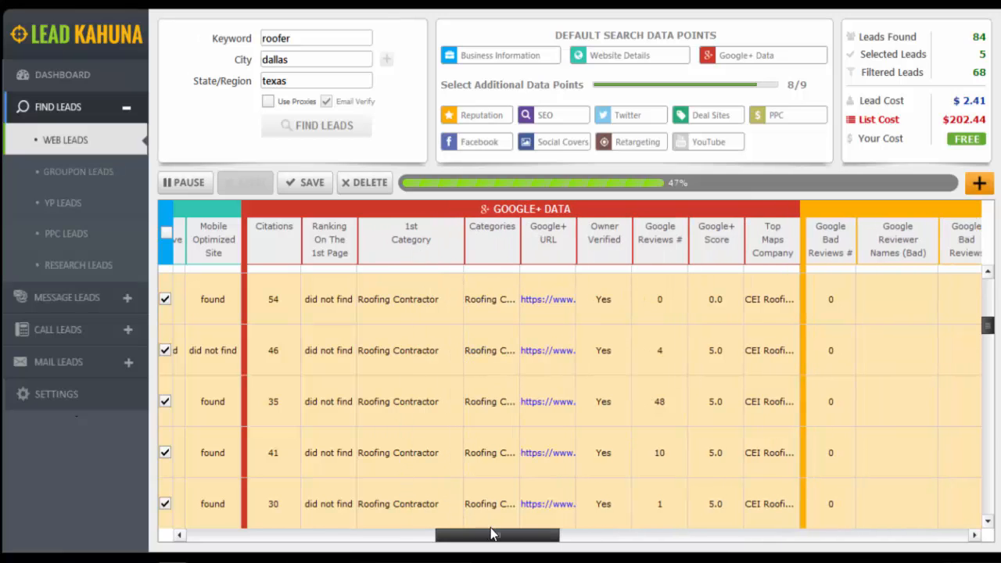
drag(493, 533, 509, 534)
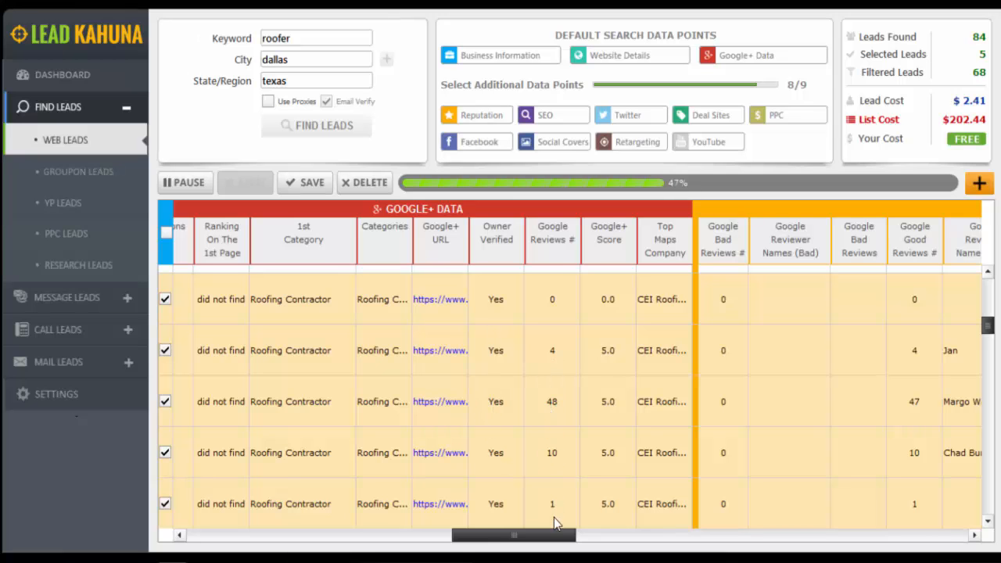
Examine the leads' Reputation, SEO, Twitter and Deal Sites columns
drag(580, 539, 661, 539)
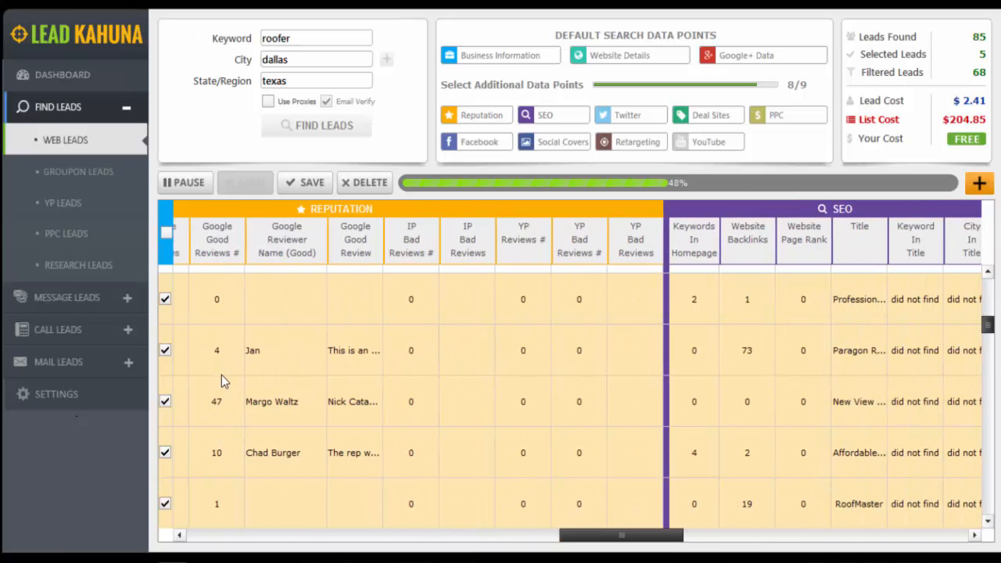
click(219, 502)
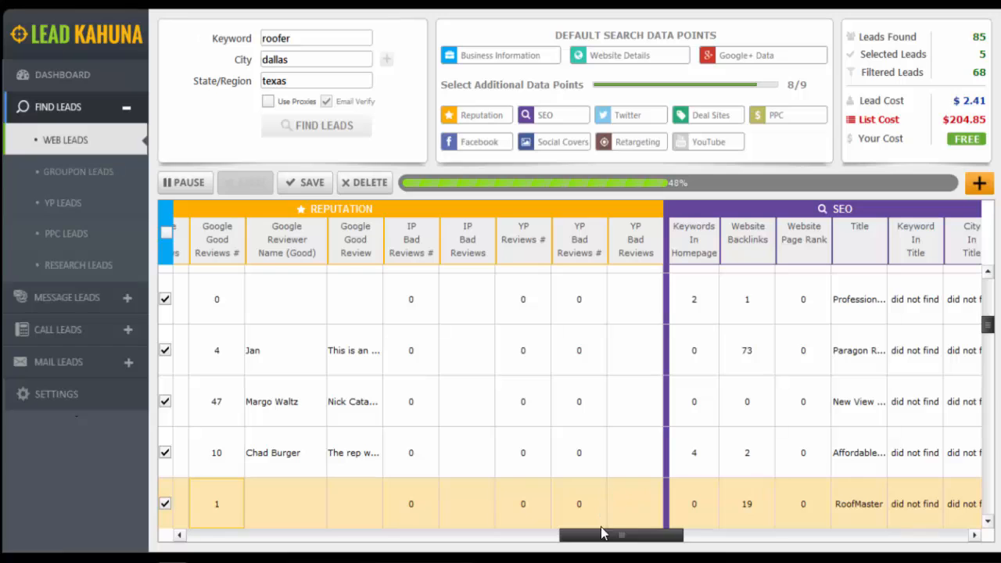
drag(602, 533, 668, 539)
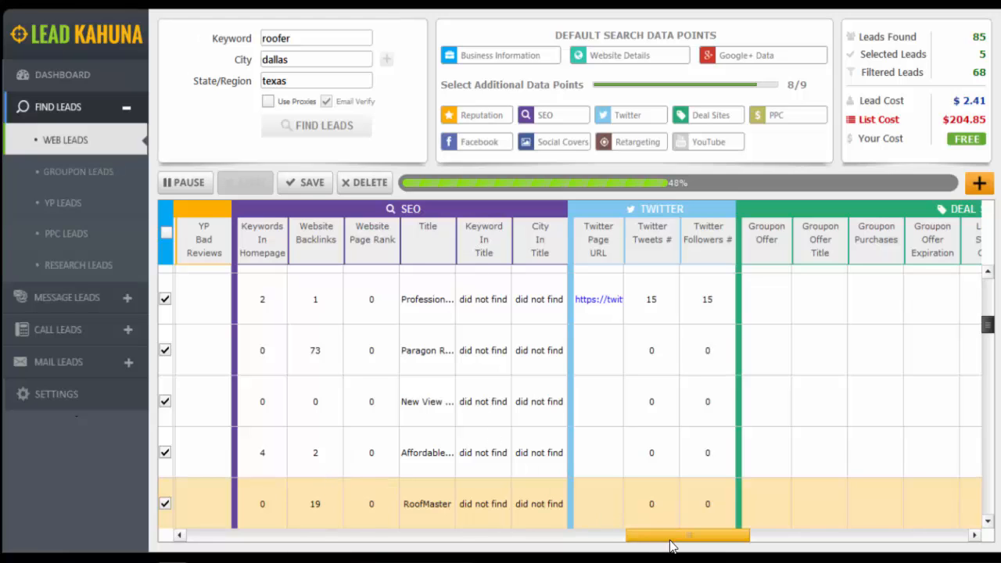
drag(670, 538, 731, 538)
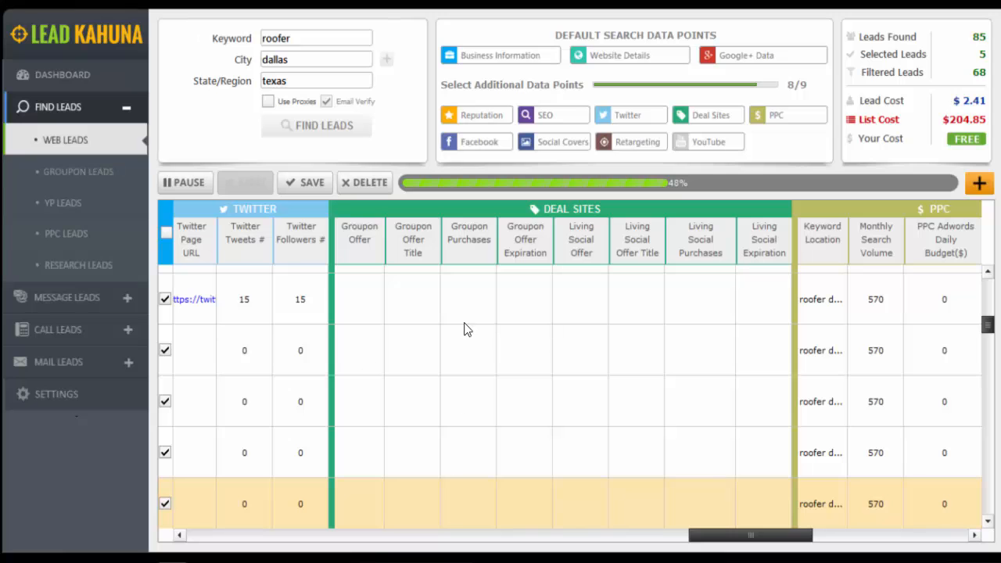
Examine the leads' Facebook statistics, social cover images and Retargeting columns
drag(741, 538, 869, 543)
scroll(561, 399, down, 2)
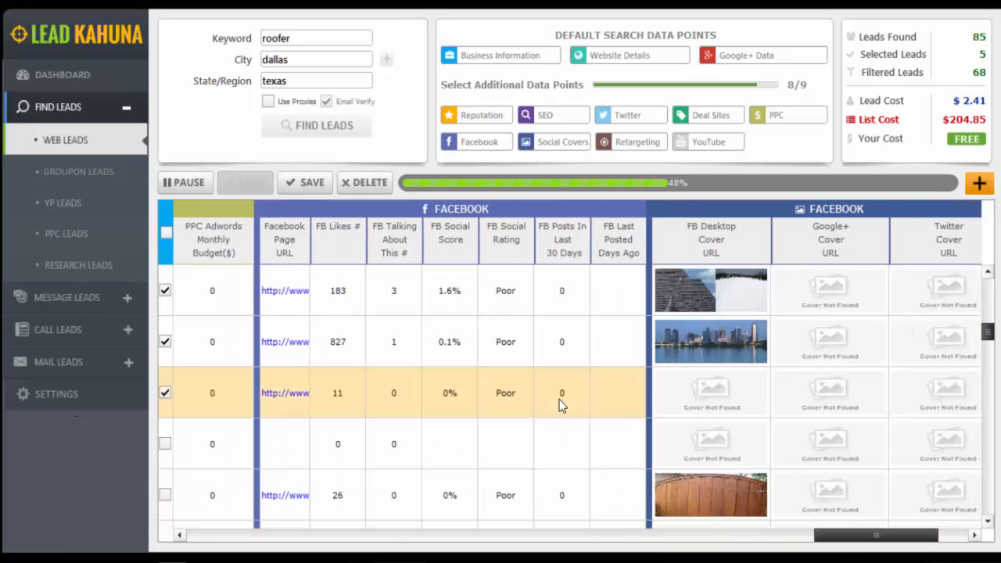
scroll(561, 398, up, 5)
scroll(562, 399, up, 3)
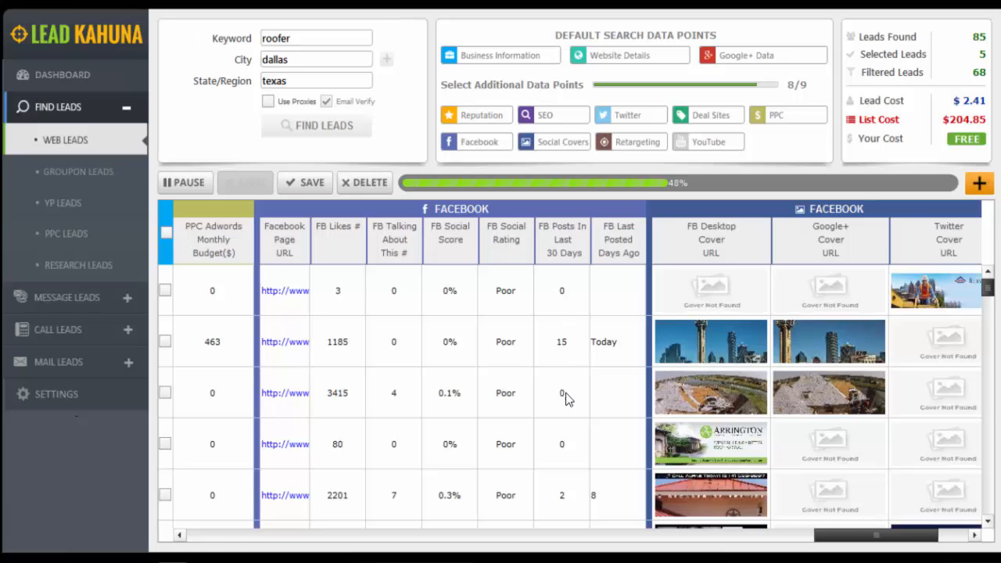
drag(988, 288, 990, 316)
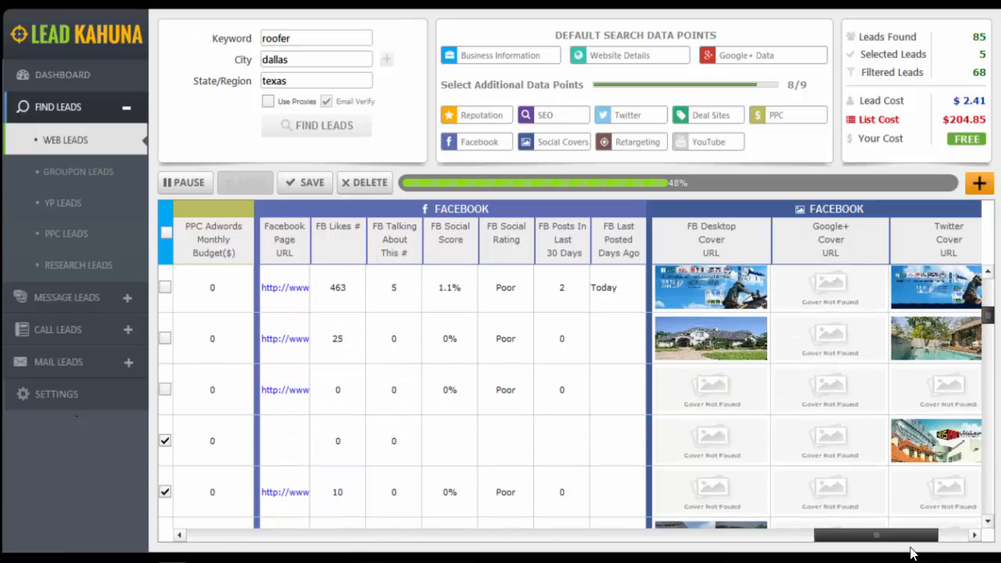
drag(912, 540, 978, 543)
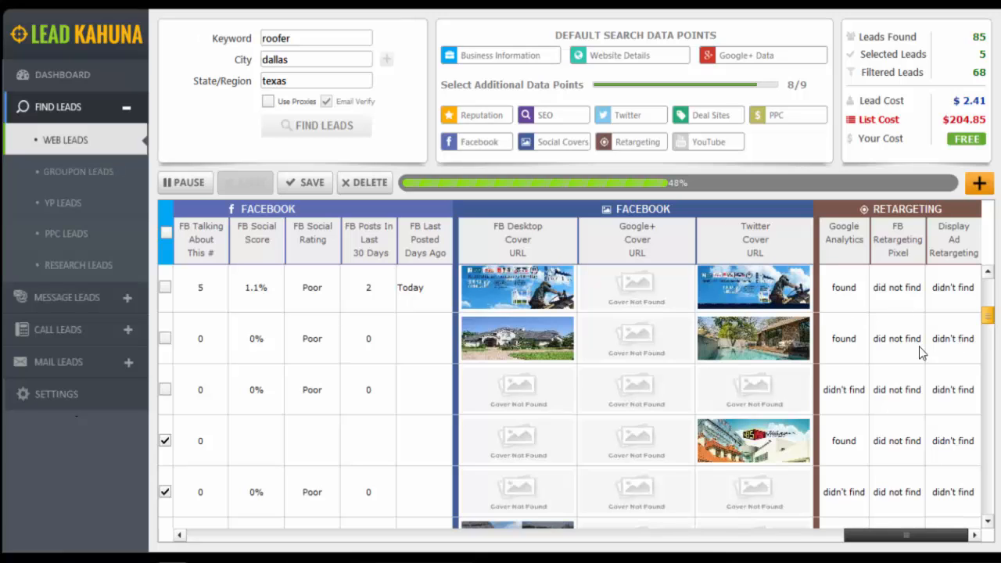
Examine the social cover images and Retargeting columns of the leads further down the list
scroll(989, 316, down, 3)
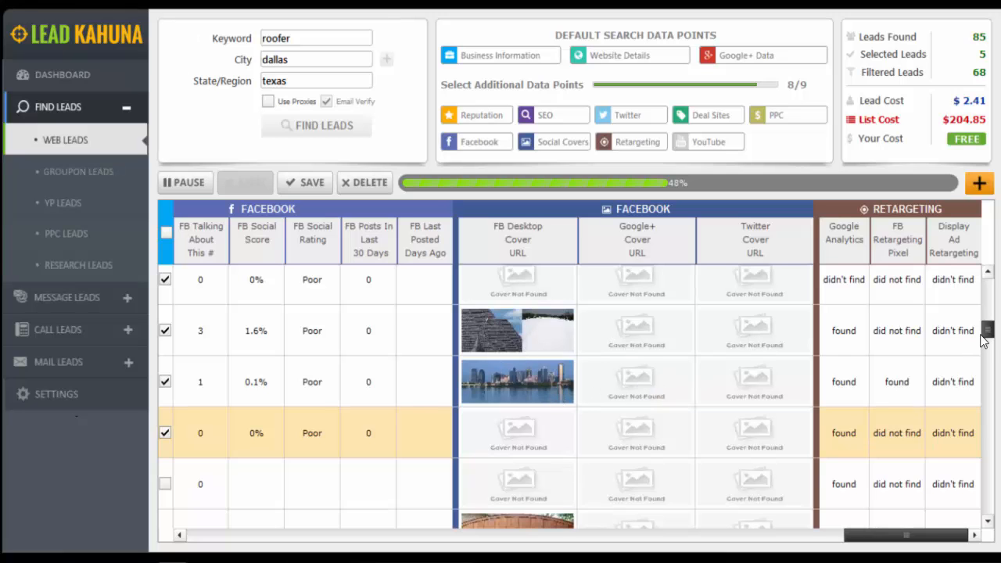
drag(986, 332, 988, 391)
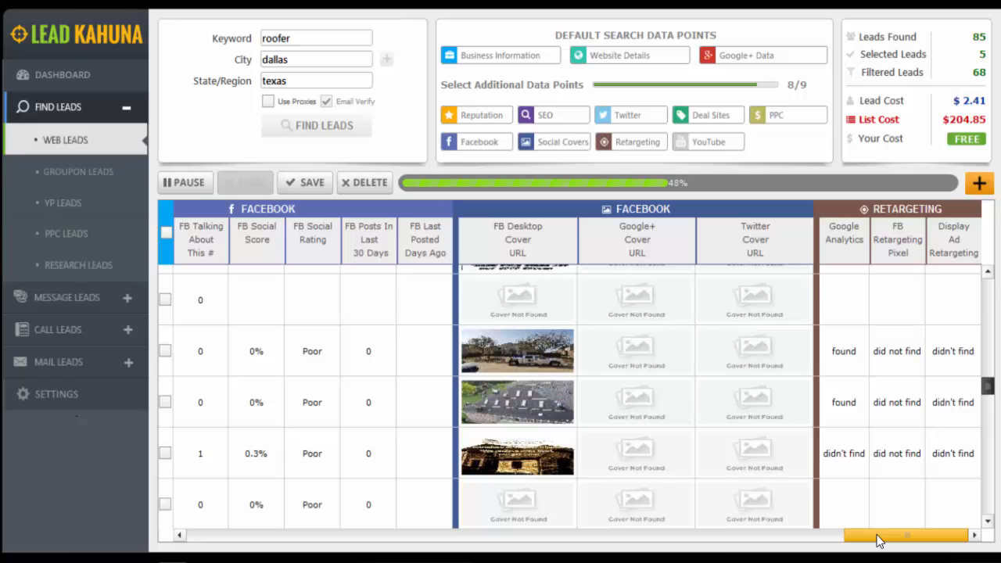
drag(988, 385, 987, 283)
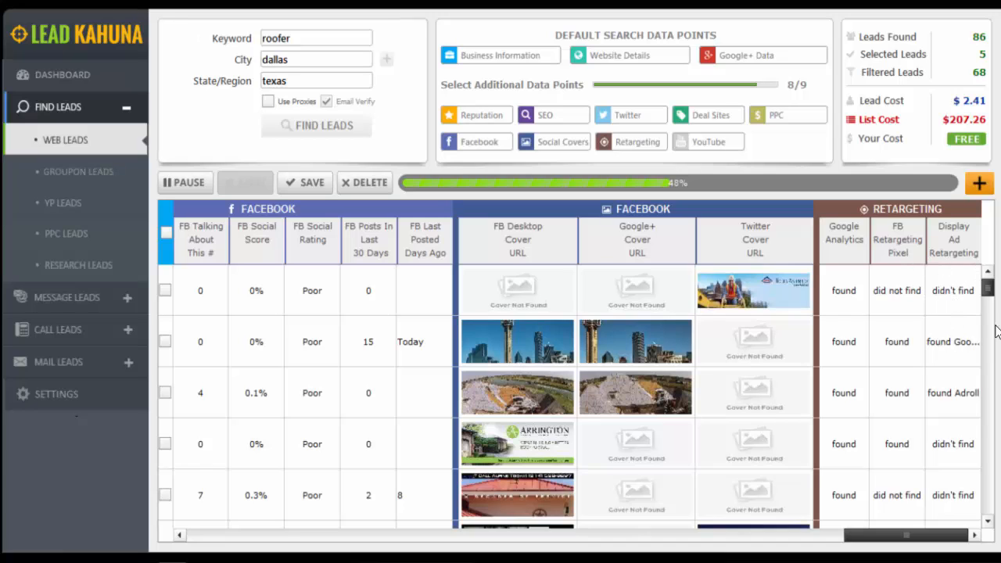
mouse_move(987, 290)
mouse_down()
mouse_move(993, 324)
mouse_move(990, 288)
mouse_up()
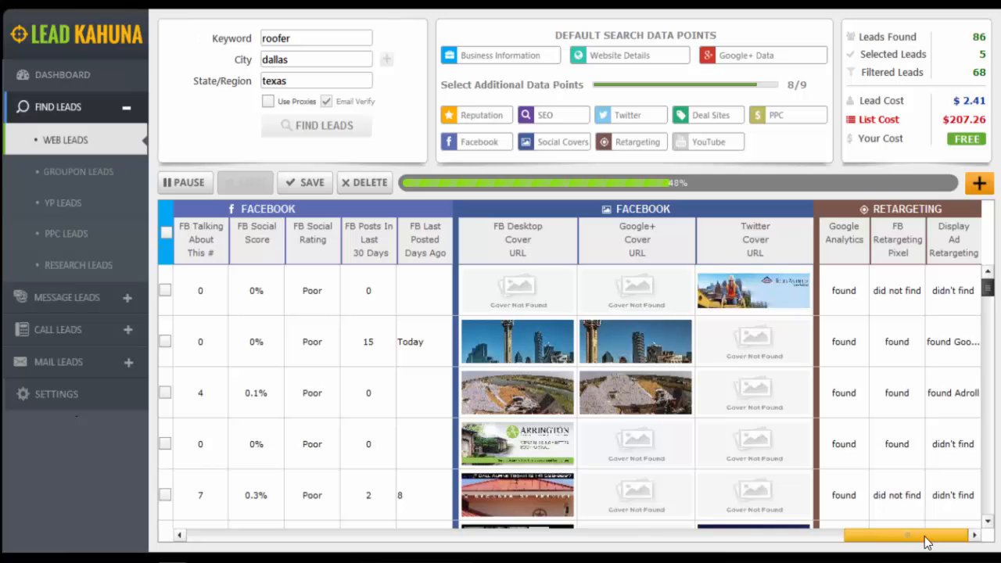
Pause the lead search and select all leads in the results list
drag(927, 541, 223, 551)
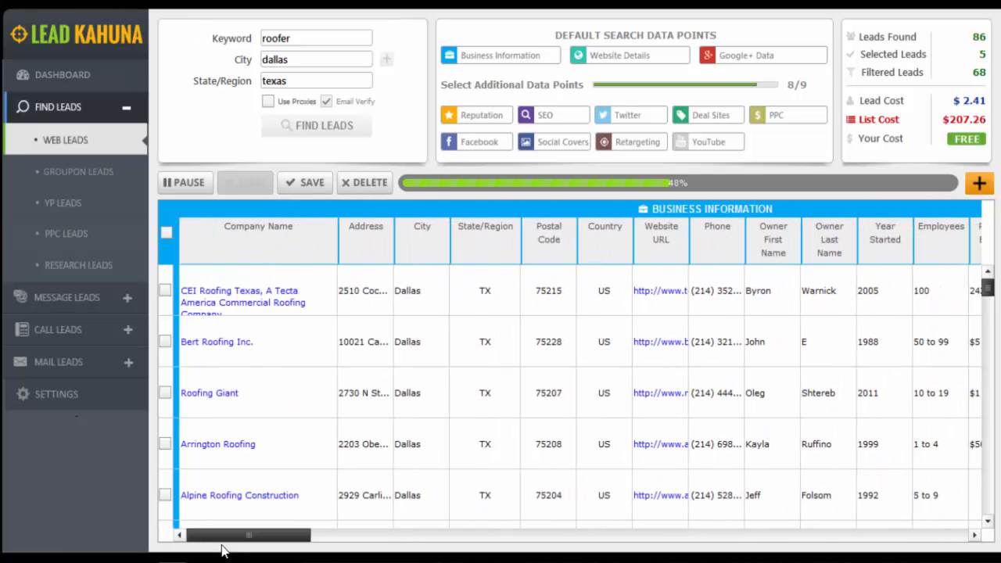
click(187, 181)
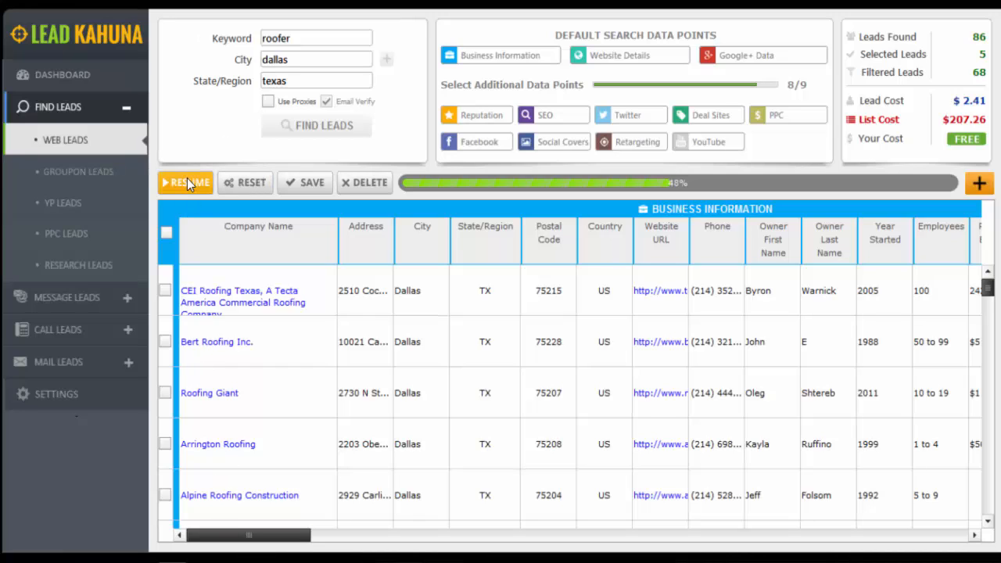
click(163, 234)
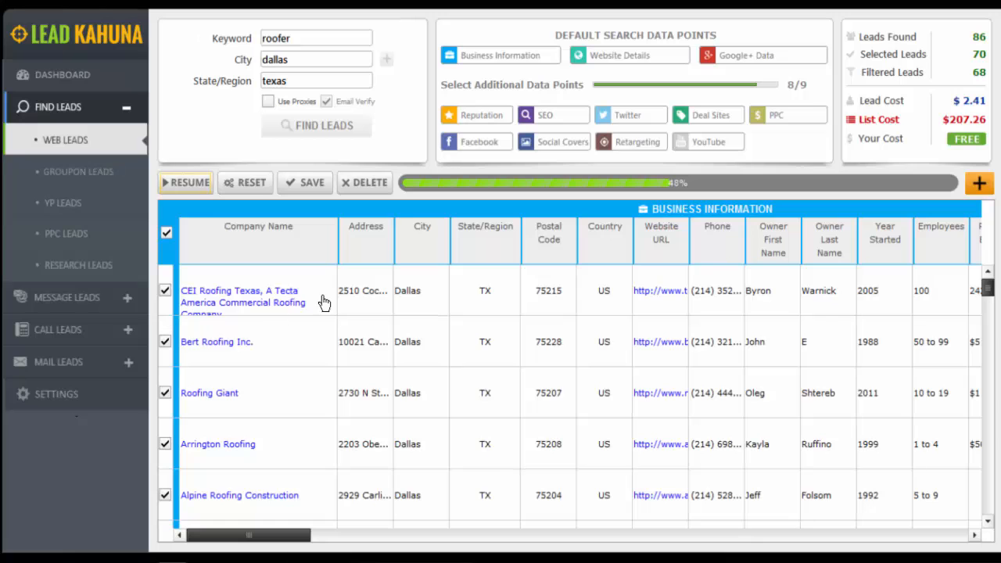
Start saving the selected leads and name the CSV file Roofers Dallas Reputation in the Documents folder
click(310, 188)
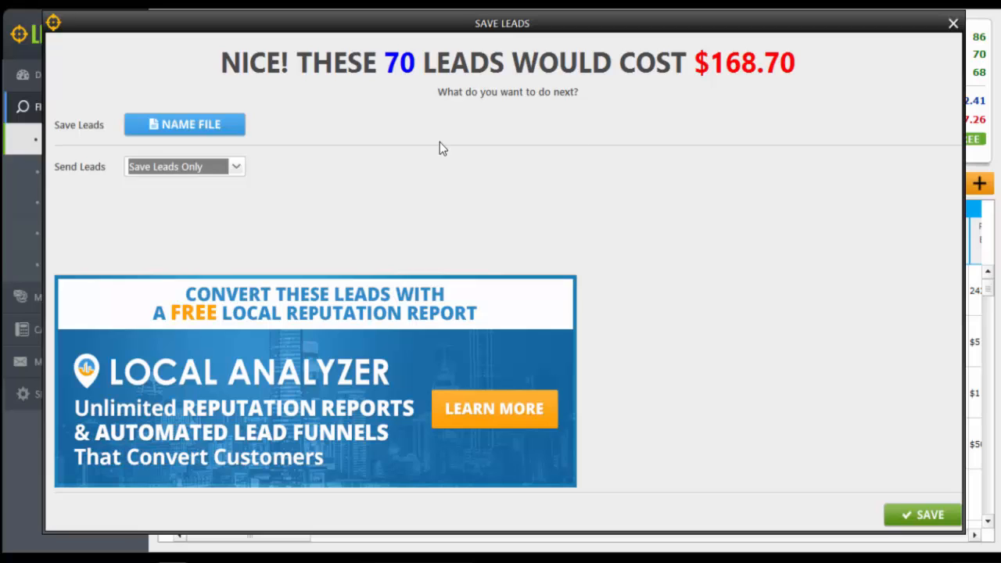
click(213, 126)
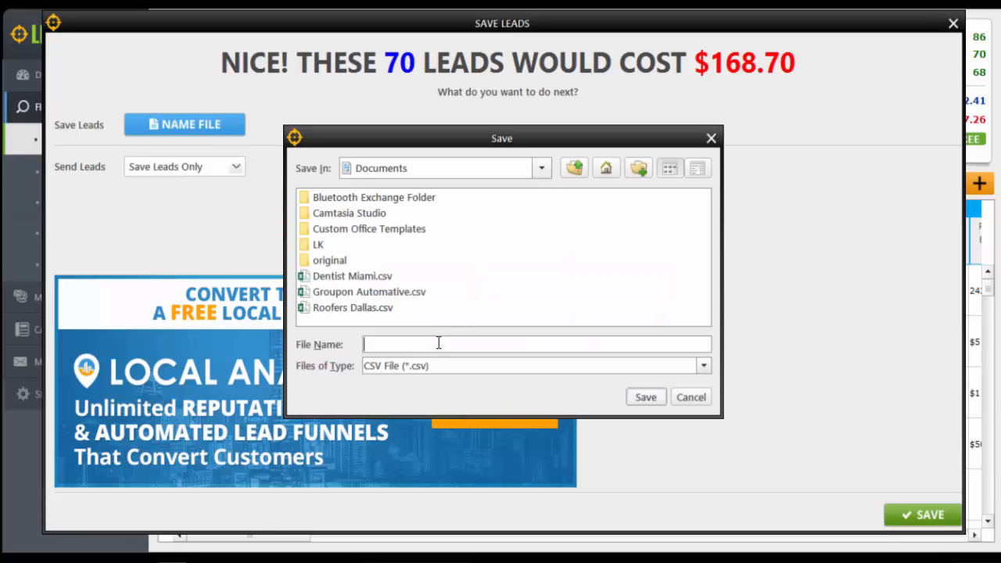
text(Roofers Dallas Reputation)
click(635, 399)
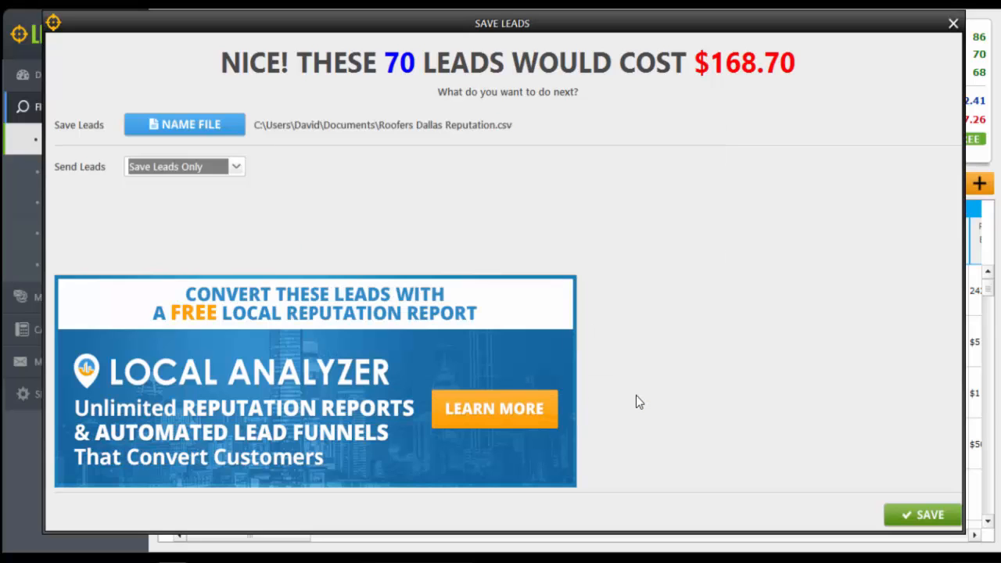
Send the leads to Email Broadcast under a new campaign named Bad Reviews and save them
click(234, 168)
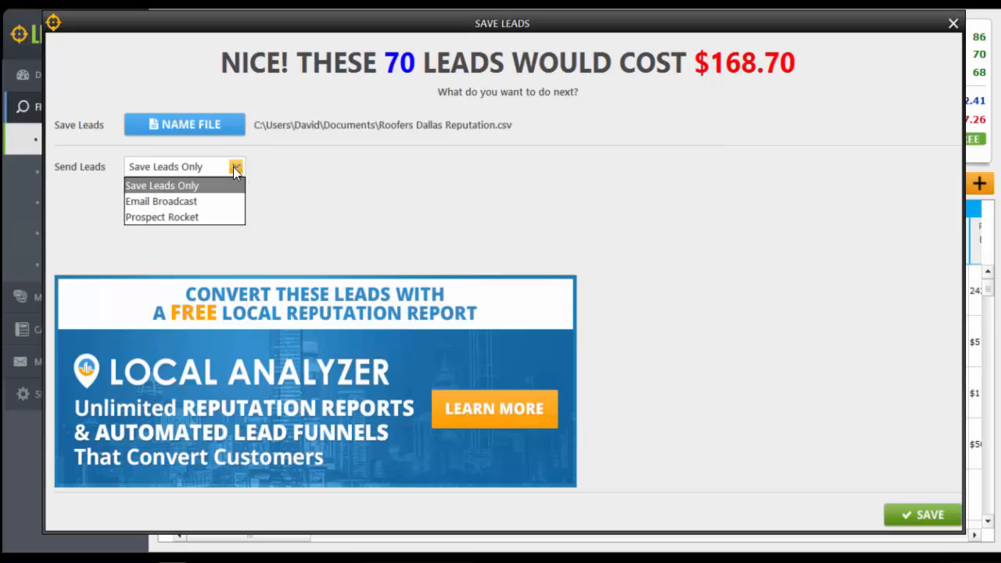
click(161, 200)
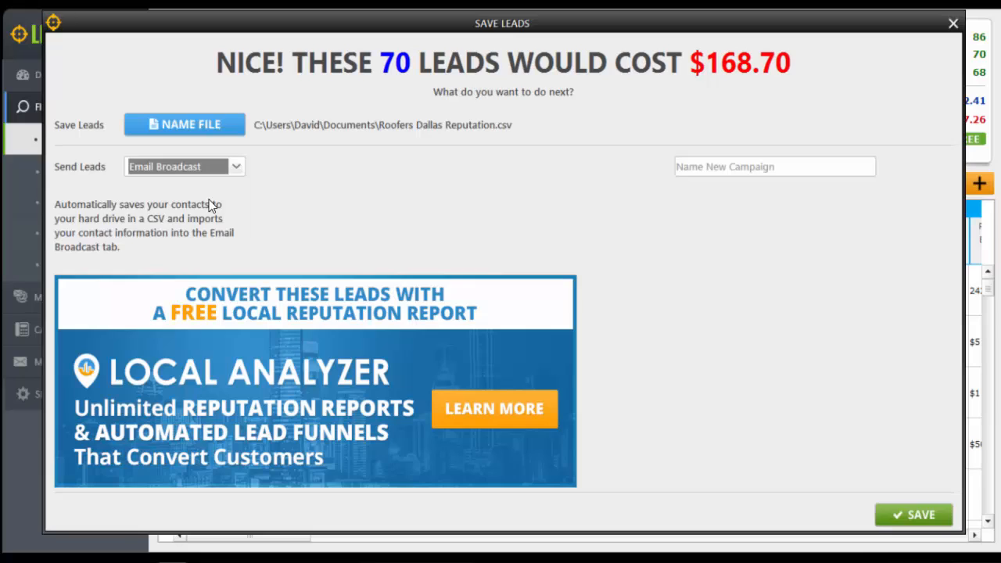
click(795, 164)
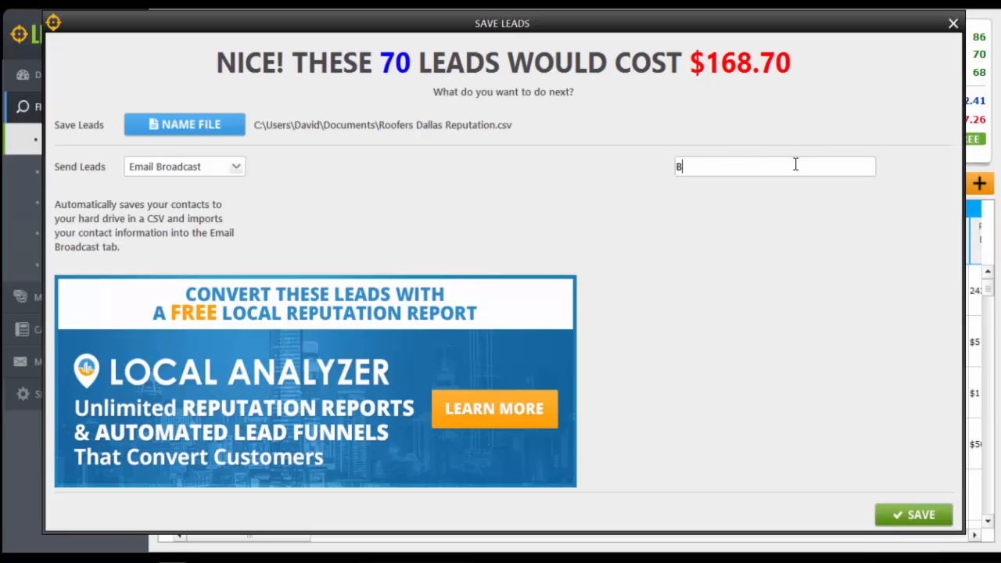
text(Bad rev)
key(BackSpace)
key(BackSpace)
key(BackSpace)
text(Reviews)
click(910, 516)
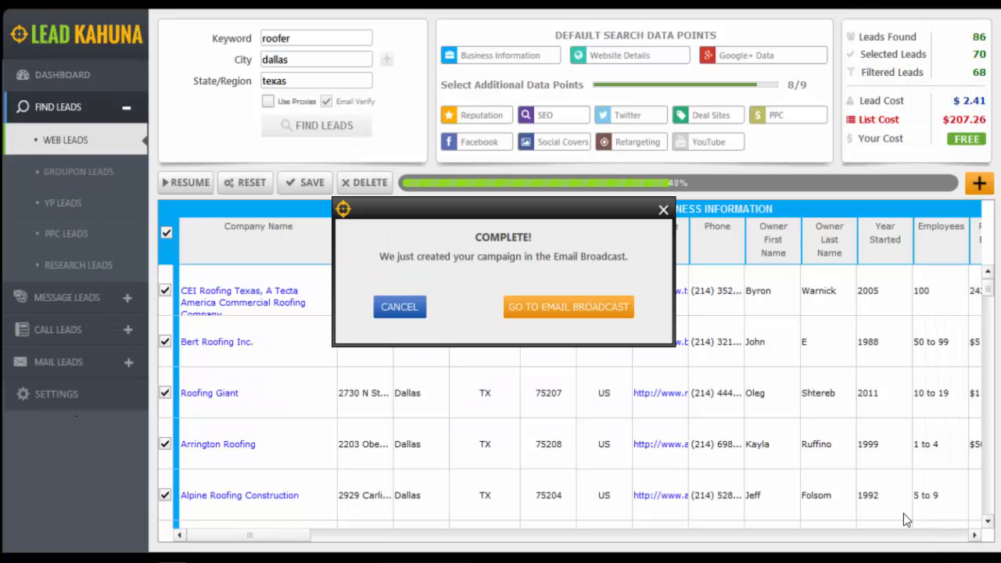
Open the Bad Reviews campaign in Email Broadcast and review its imported lead emails
click(555, 310)
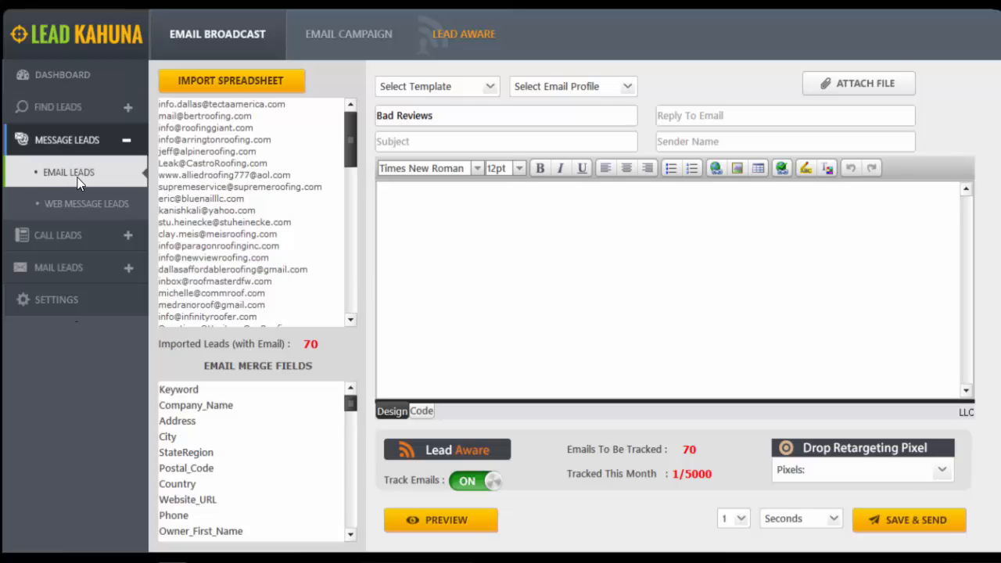
click(69, 80)
click(65, 104)
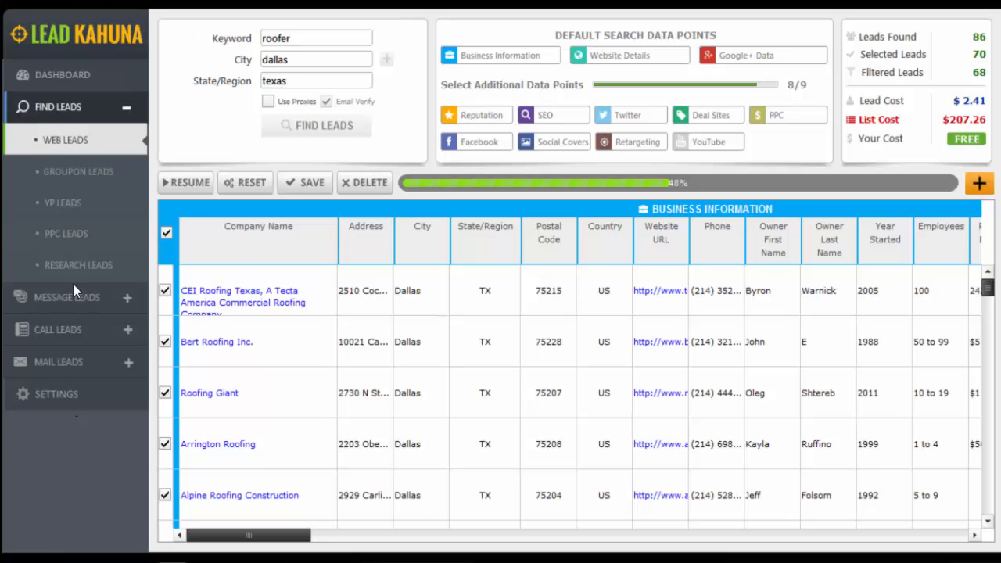
click(74, 291)
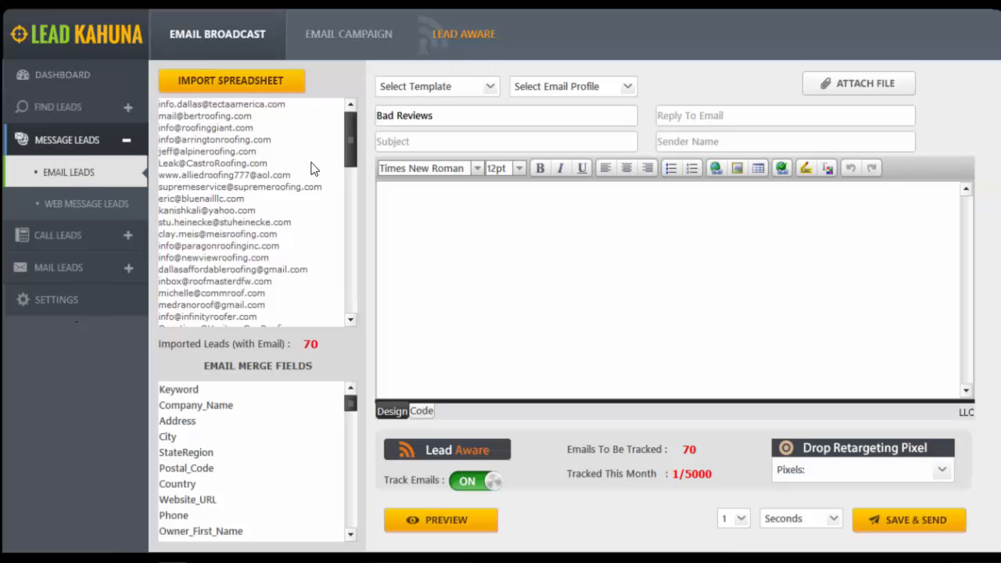
mouse_move(350, 126)
mouse_down()
mouse_move(354, 221)
mouse_move(349, 110)
mouse_up()
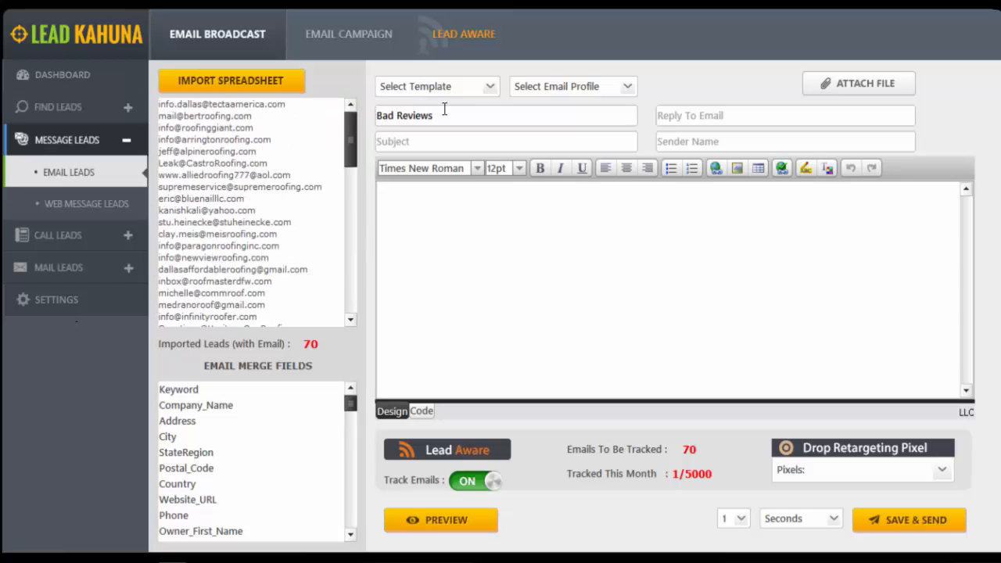
Load the You Need SEO Email Template into the campaign and apply the saved Gmail sender profile
click(491, 86)
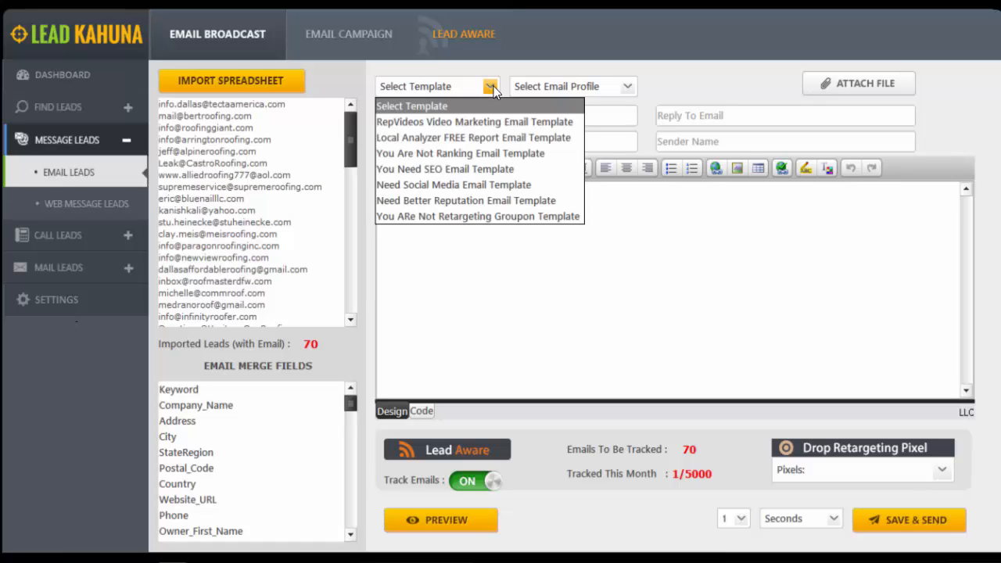
click(487, 166)
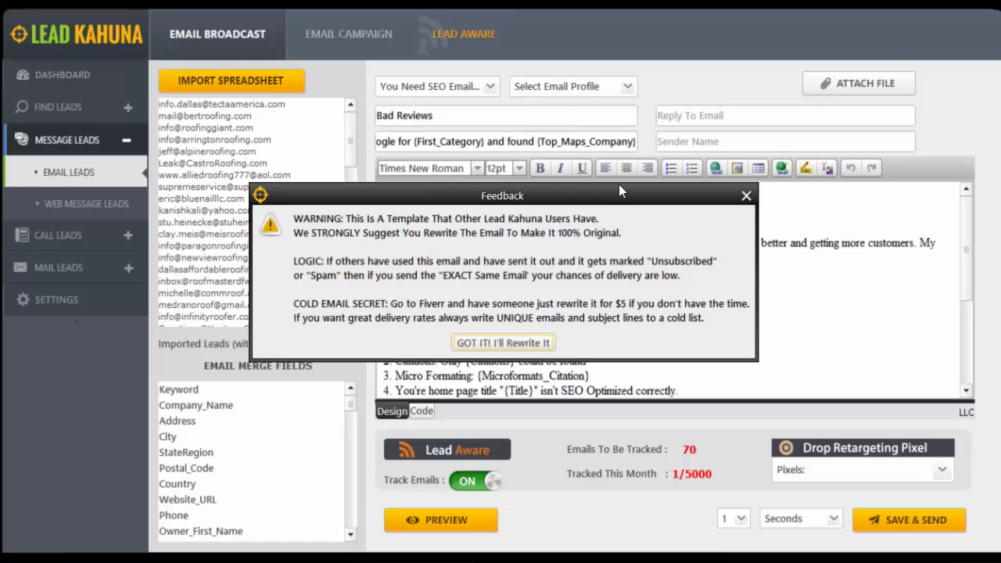
click(746, 195)
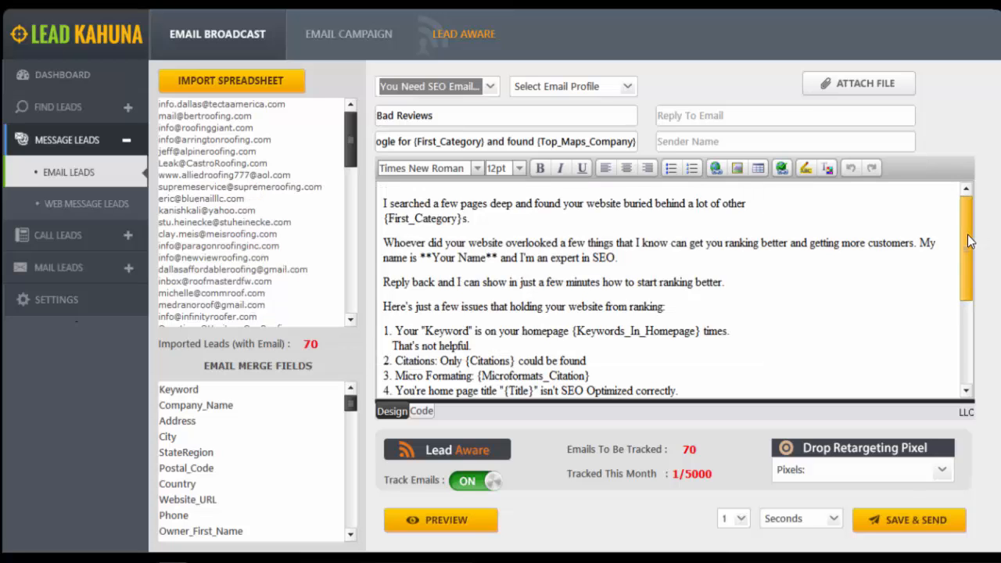
mouse_move(977, 238)
mouse_down()
mouse_move(974, 320)
mouse_move(974, 200)
mouse_up()
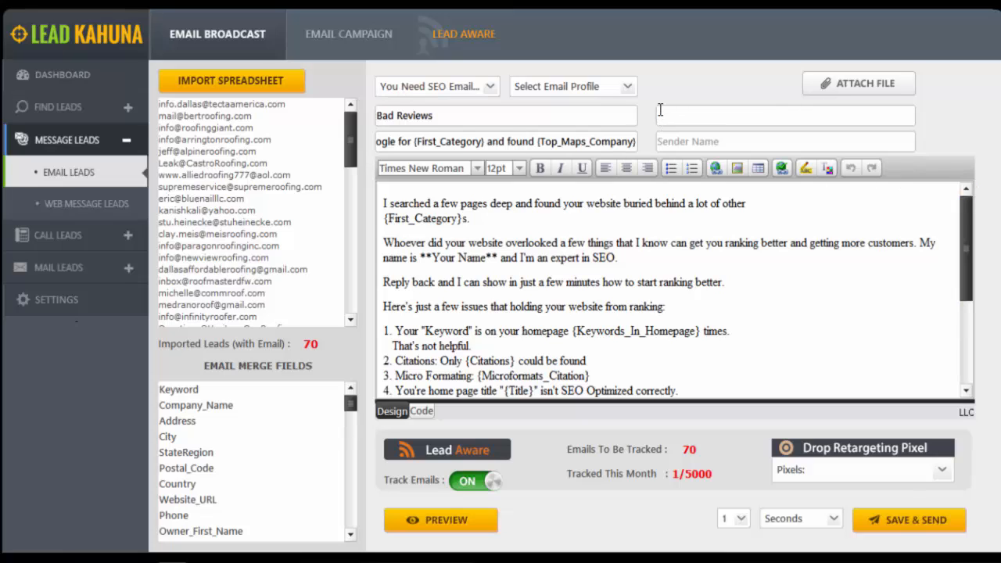
click(622, 91)
click(610, 124)
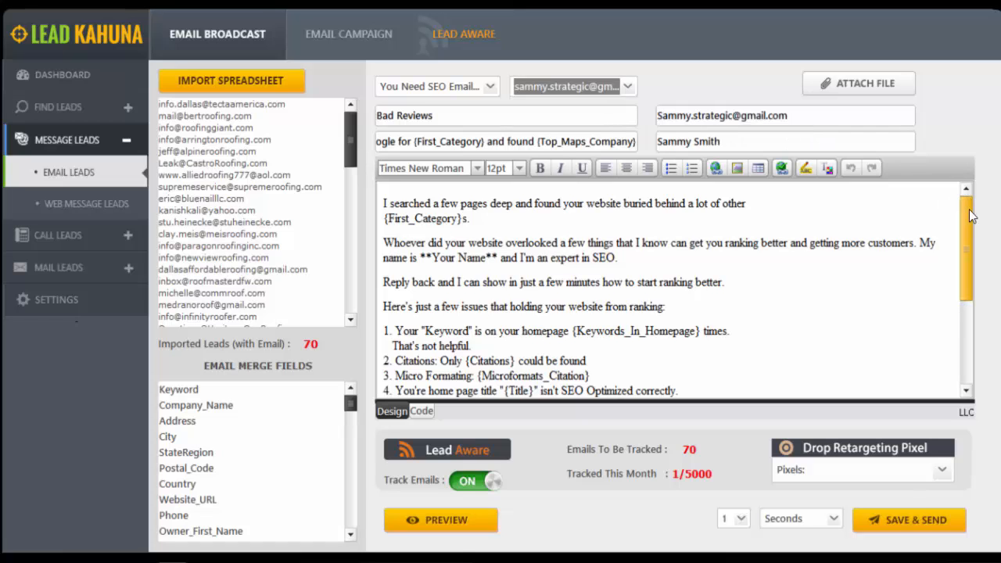
Read the SEO email's text with its Keywords_In_Homepage and Citations merge fields, and preview the merged email for the first lead
drag(964, 220, 960, 304)
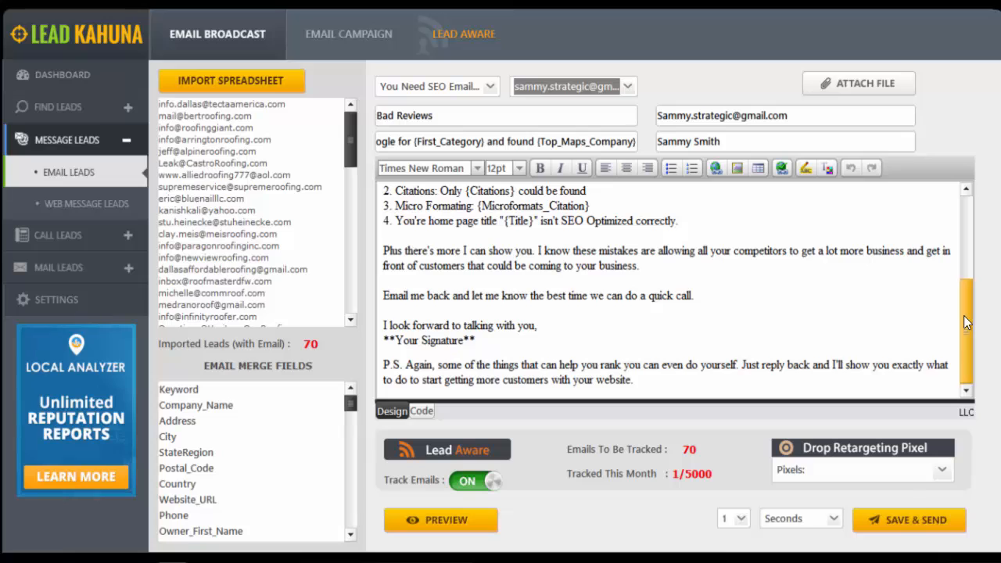
drag(963, 315, 960, 210)
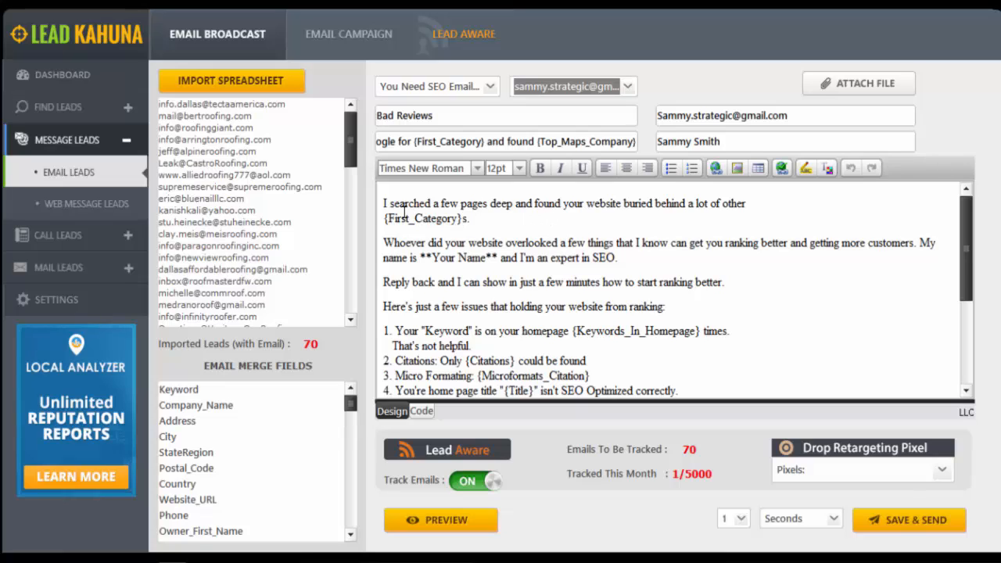
drag(384, 204, 747, 205)
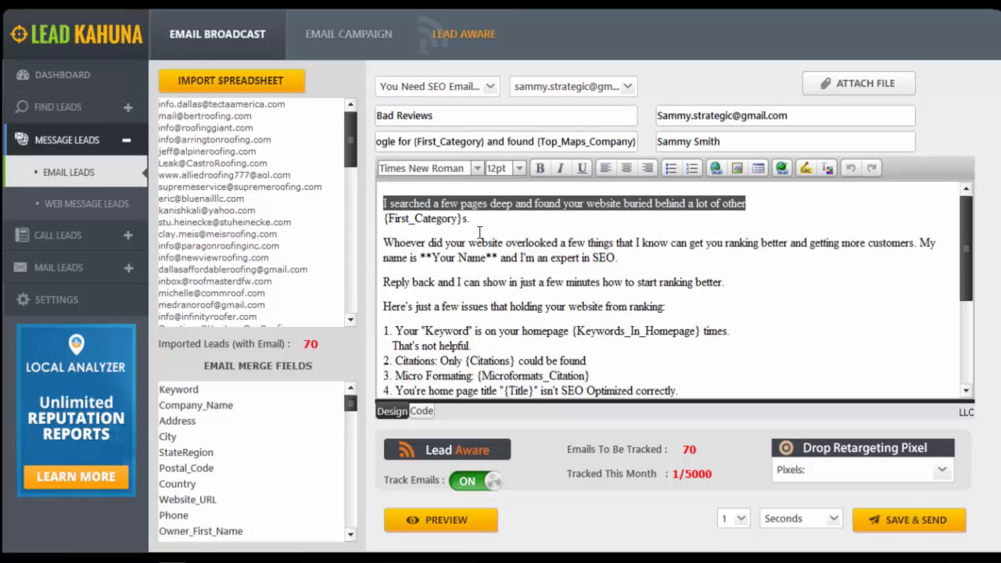
drag(429, 243, 910, 243)
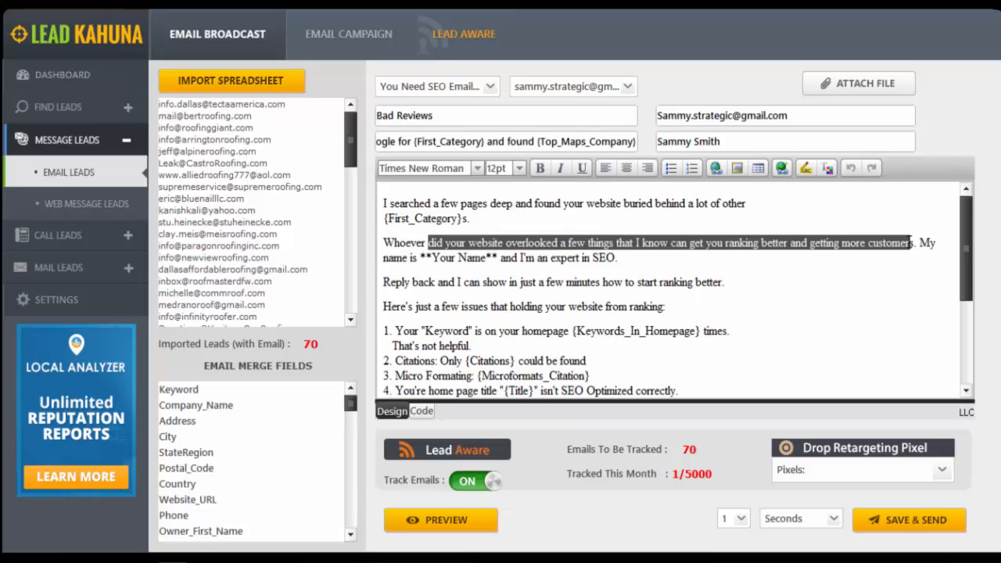
drag(421, 258, 618, 266)
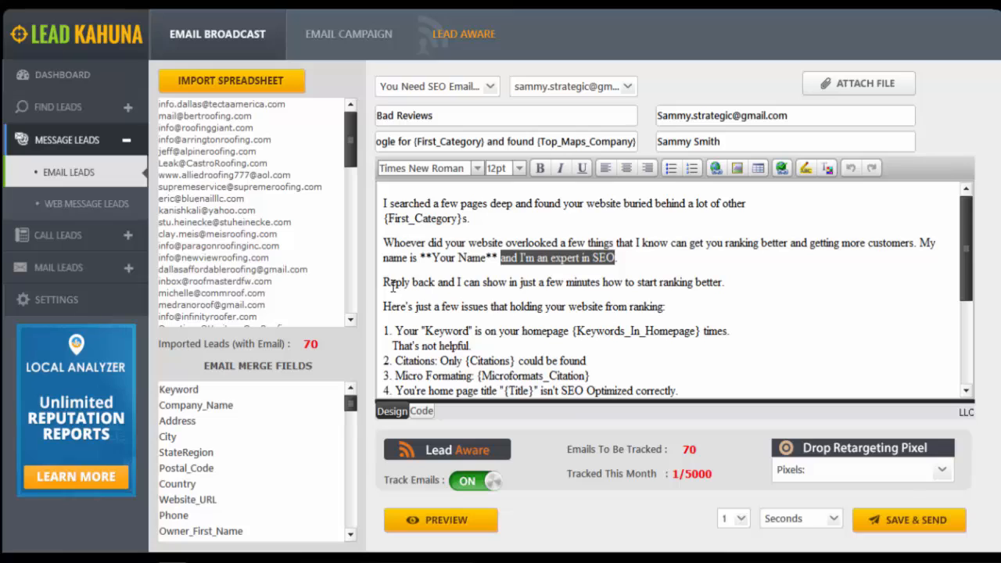
drag(383, 283, 730, 284)
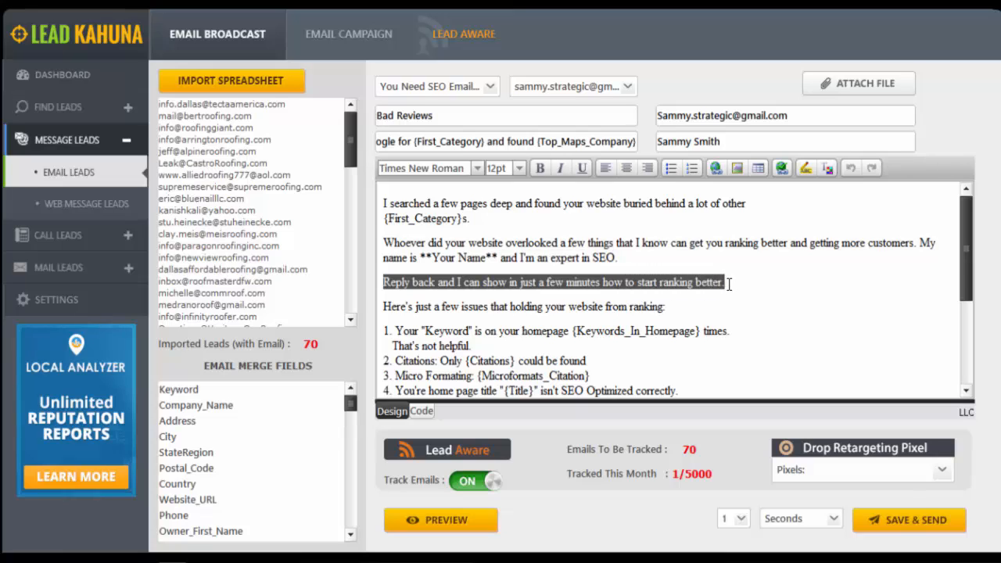
drag(384, 307, 671, 308)
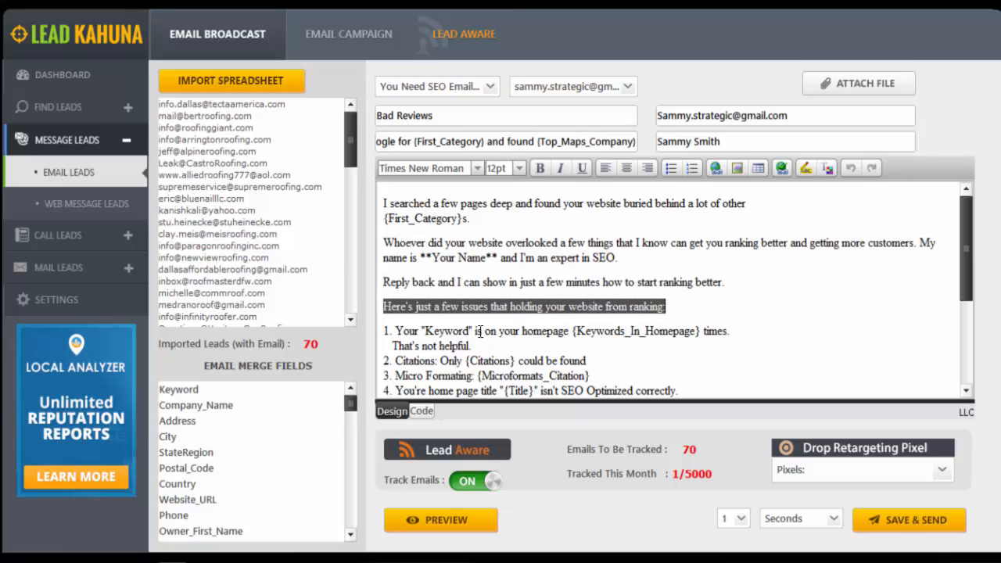
drag(476, 331, 701, 330)
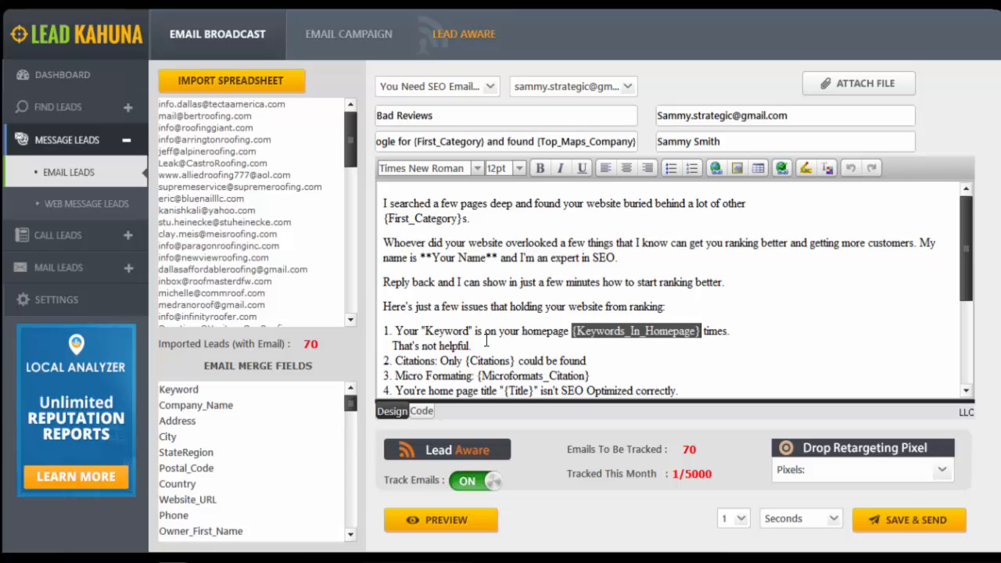
drag(470, 346, 400, 347)
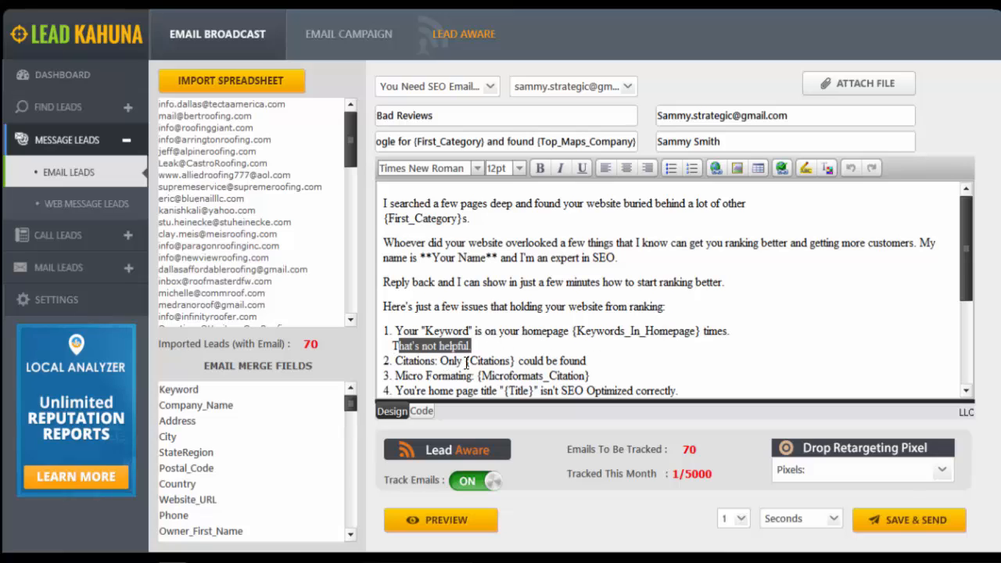
drag(466, 360, 518, 360)
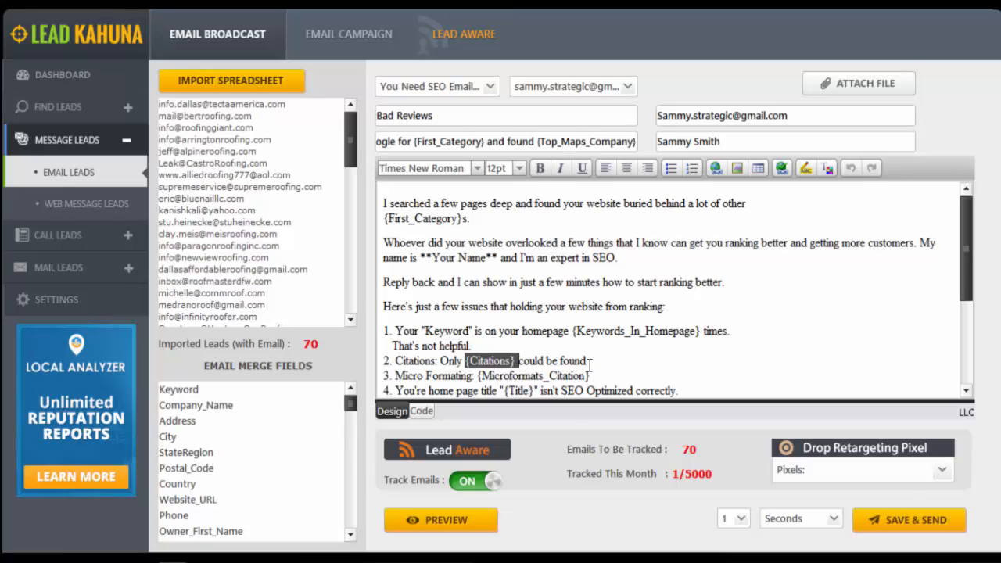
click(459, 522)
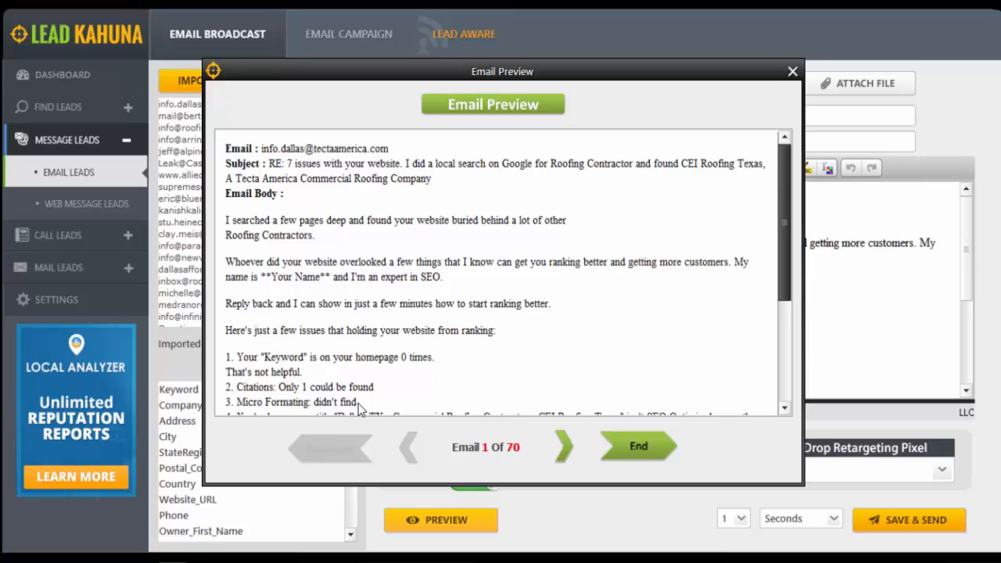
click(792, 71)
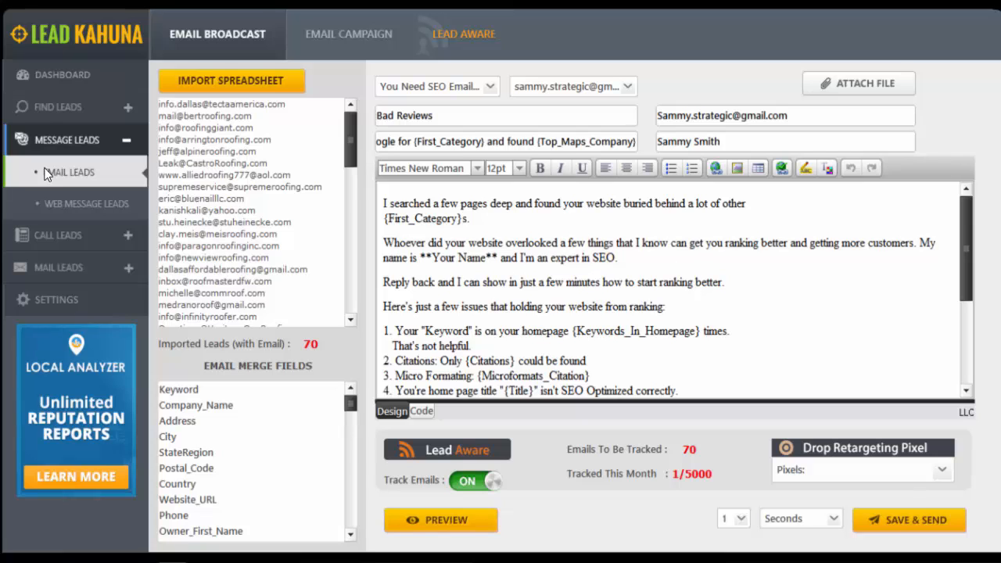
Revisit the Web Leads search for Dallas roofers and return to the Bad Reviews email broadcast
click(46, 113)
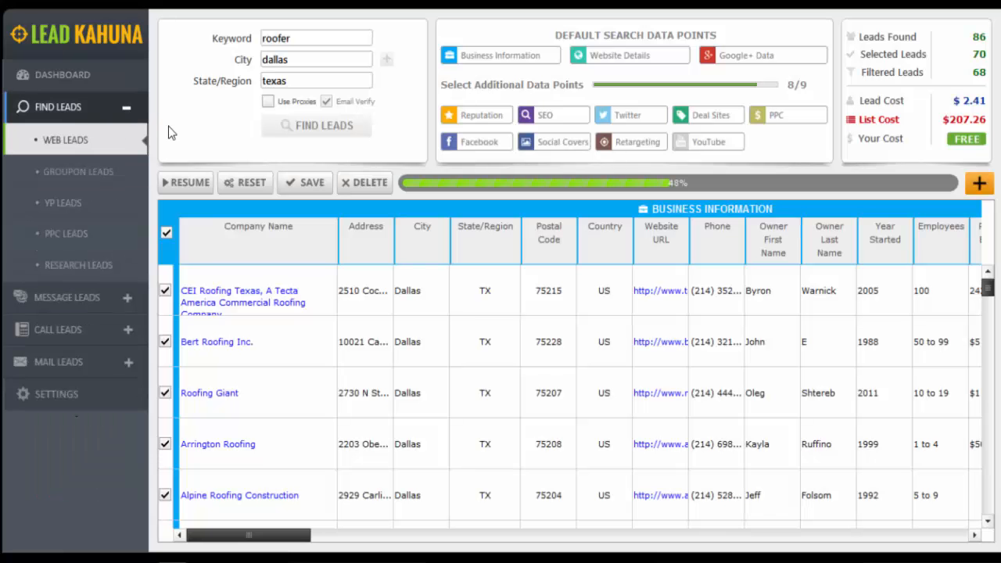
double_click(278, 39)
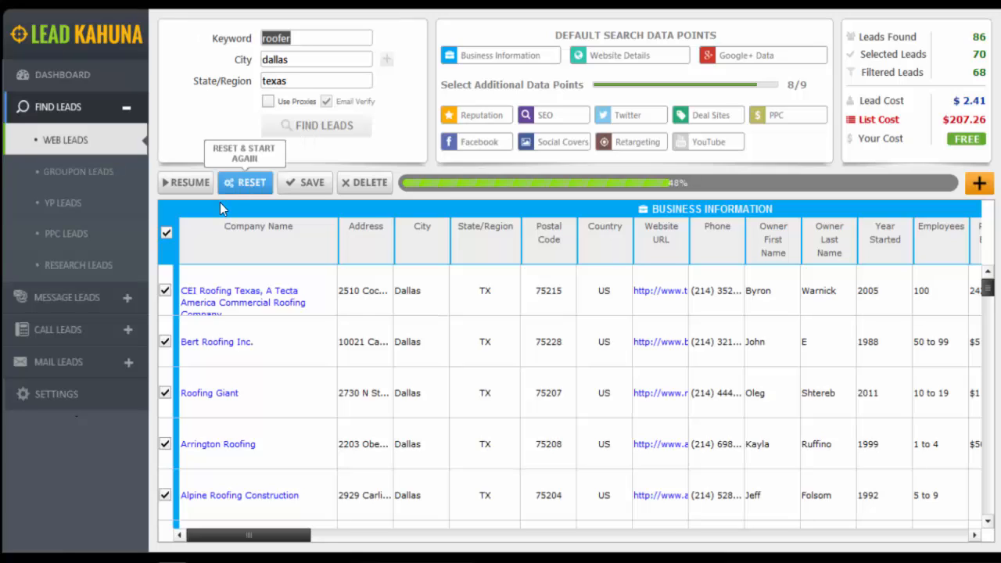
click(53, 296)
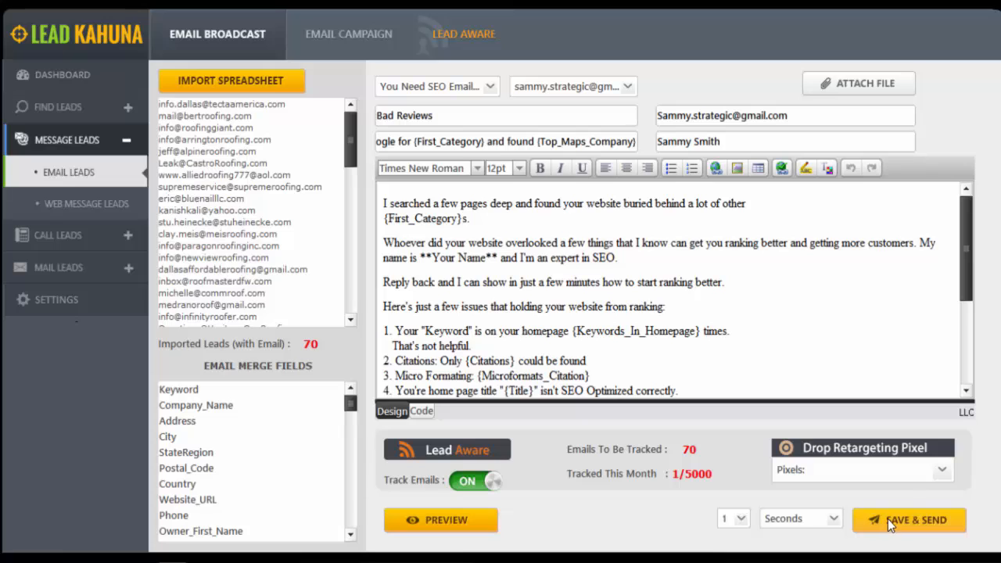
Import the Roofers Dallas Reputation.csv spreadsheet into a new web message campaign
click(44, 204)
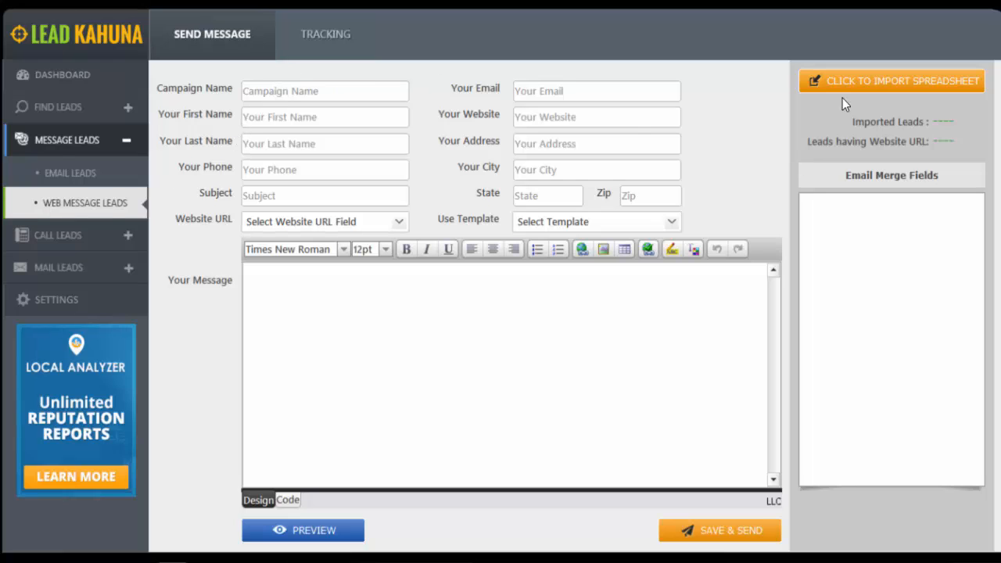
click(873, 82)
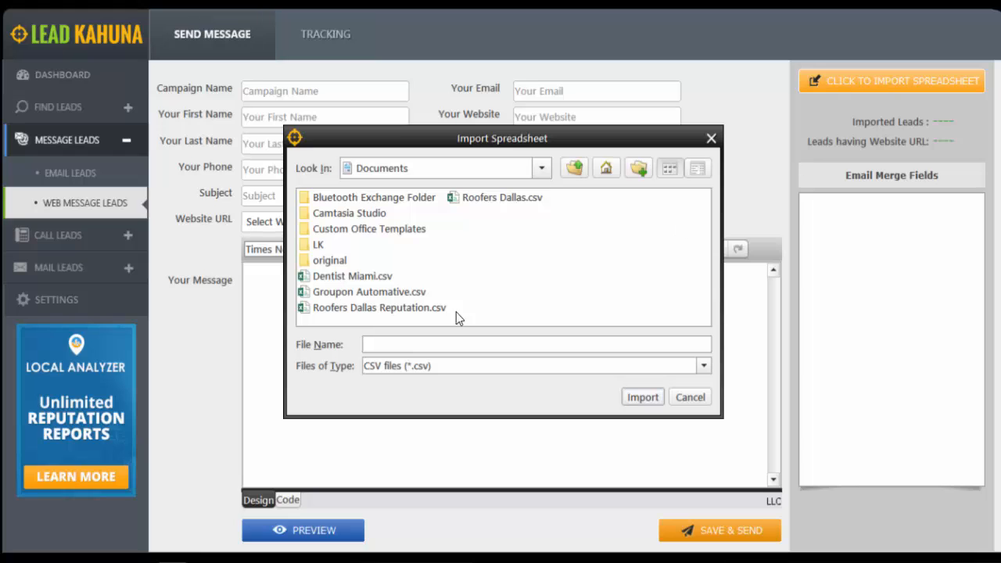
double_click(408, 309)
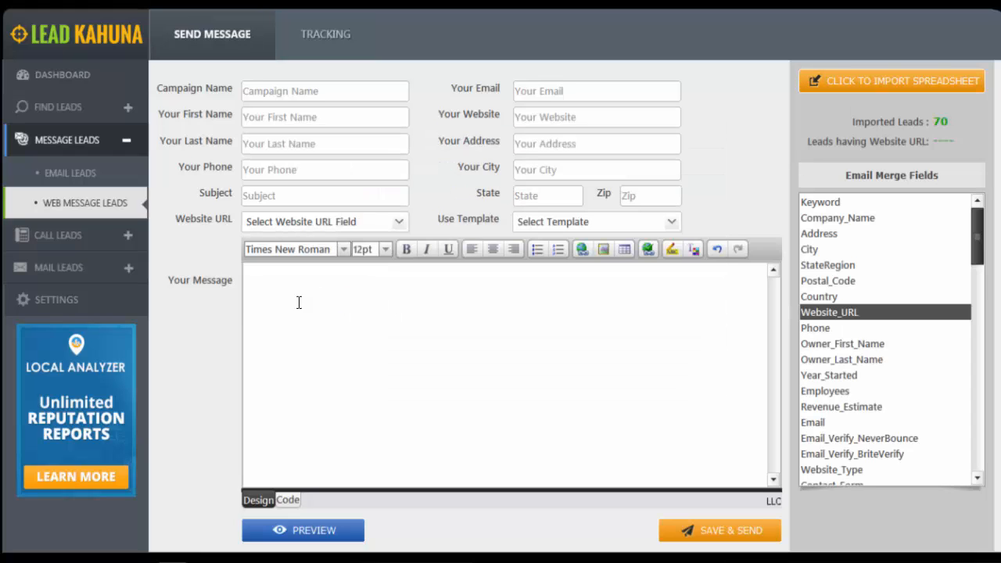
Map the web message's website address to the Website_URL field
click(397, 222)
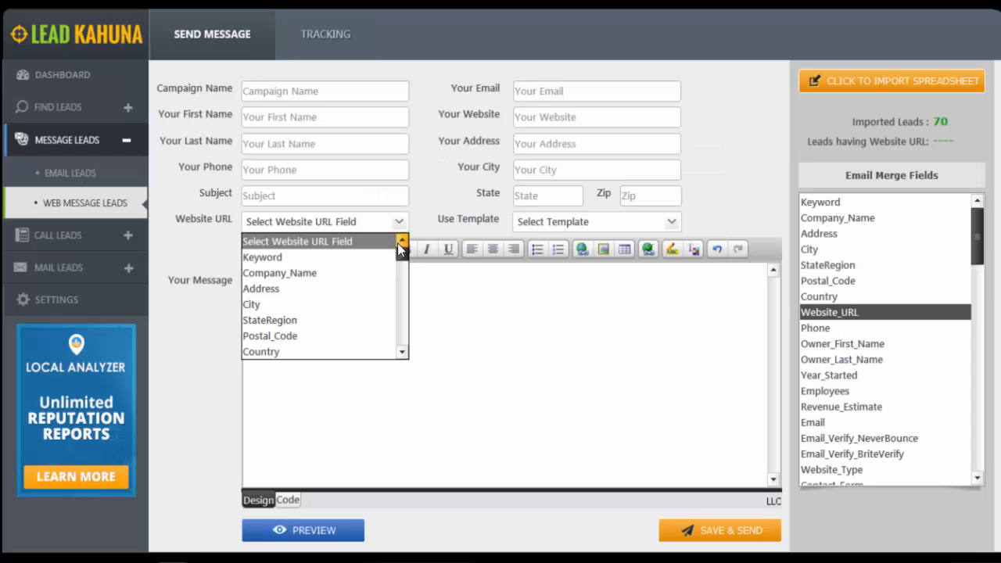
scroll(401, 250, down, 1)
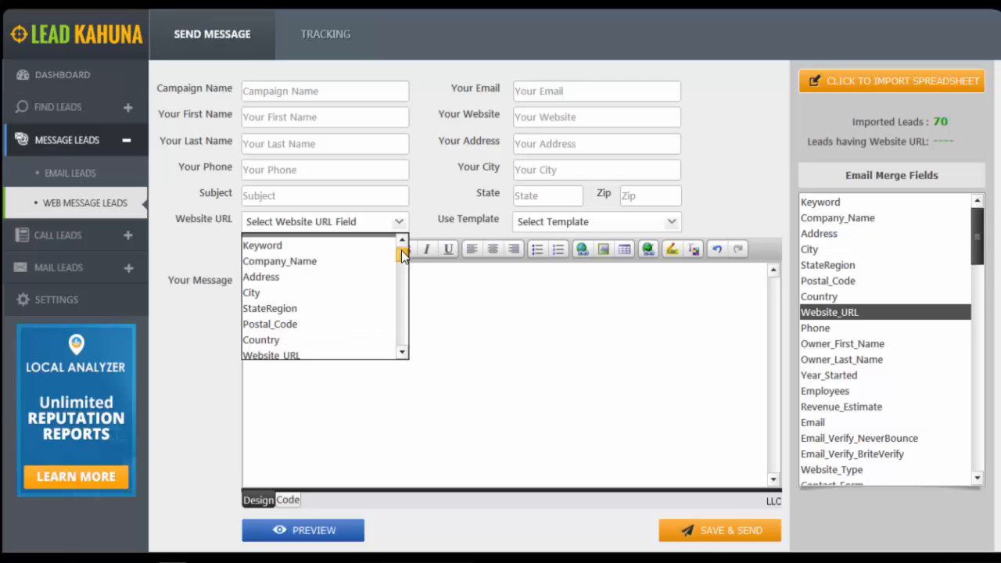
click(316, 355)
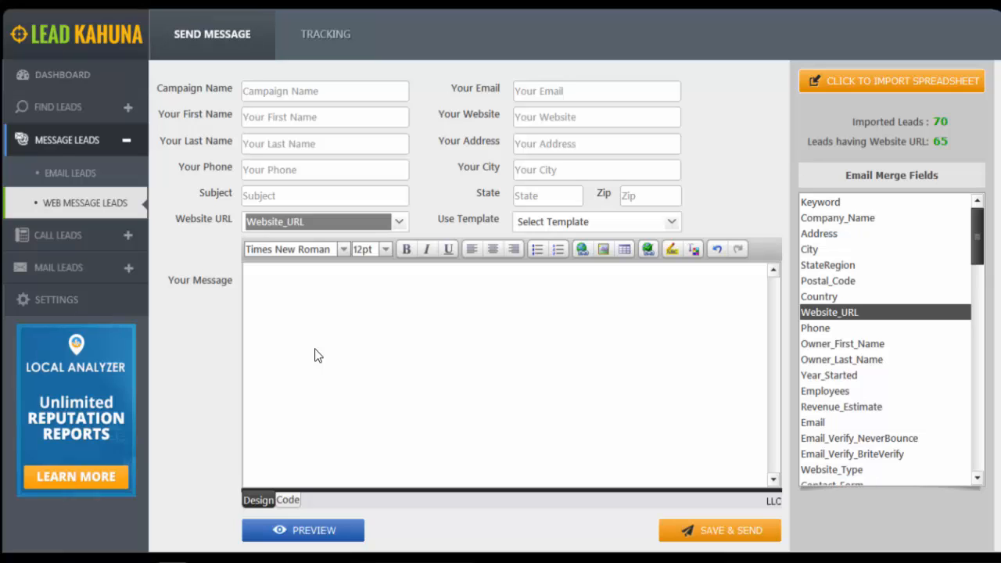
Load the You Need SEO Email Template into the web message, dismiss the rewrite warning, and review the sender and subject fields
click(638, 220)
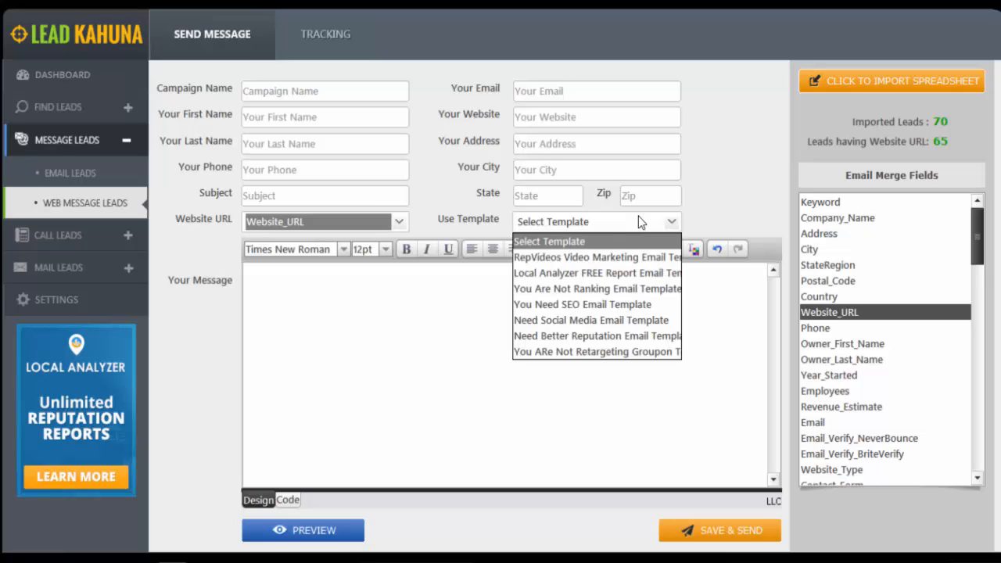
click(609, 305)
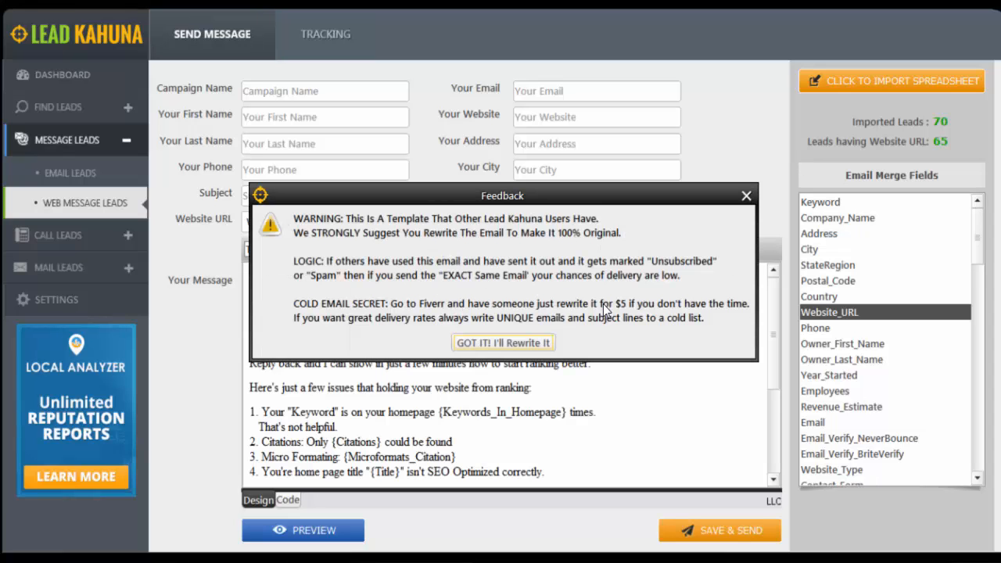
click(745, 197)
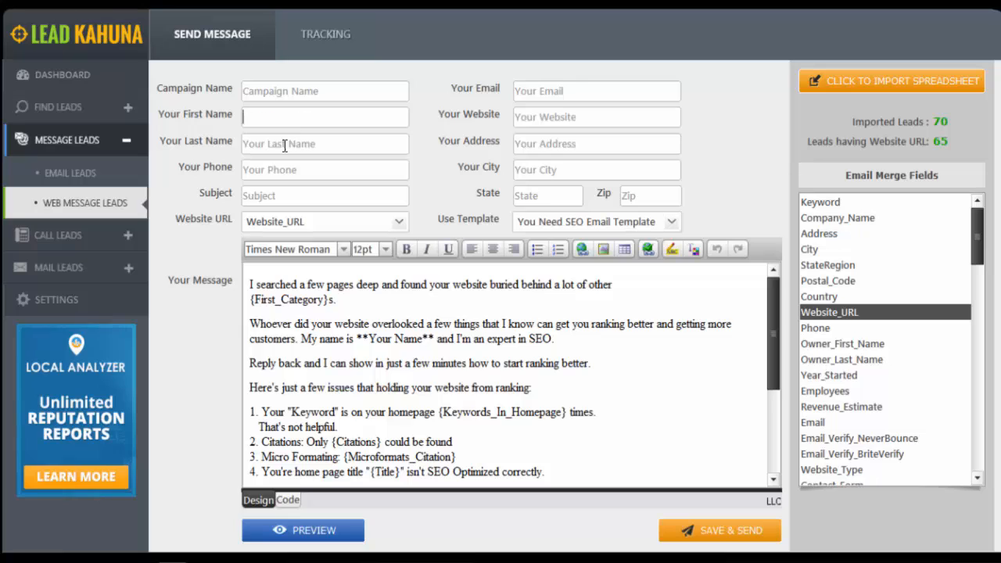
click(284, 195)
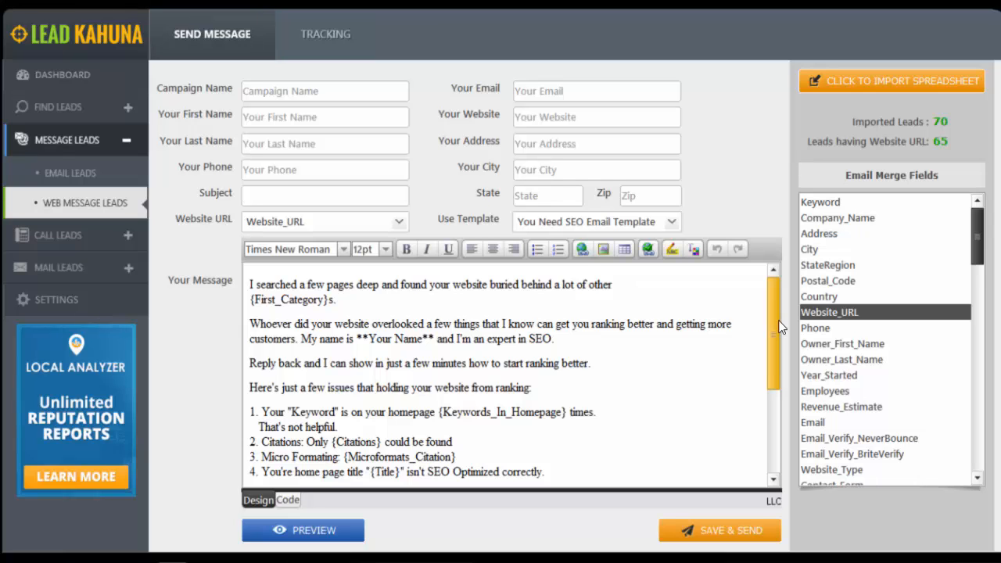
drag(778, 332, 779, 291)
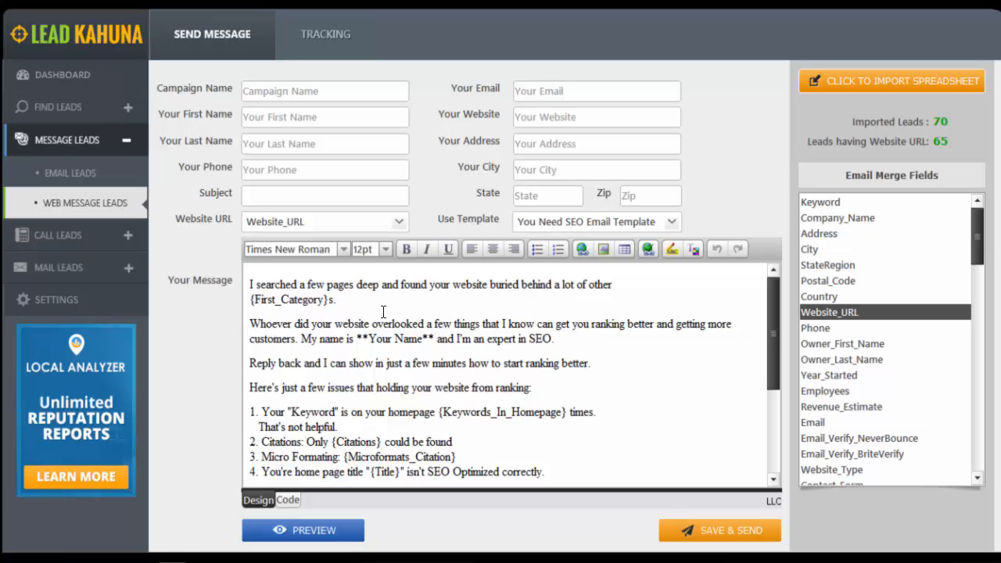
Look over the voice broadcast setup form and the Create Mailer page with its template options
click(84, 242)
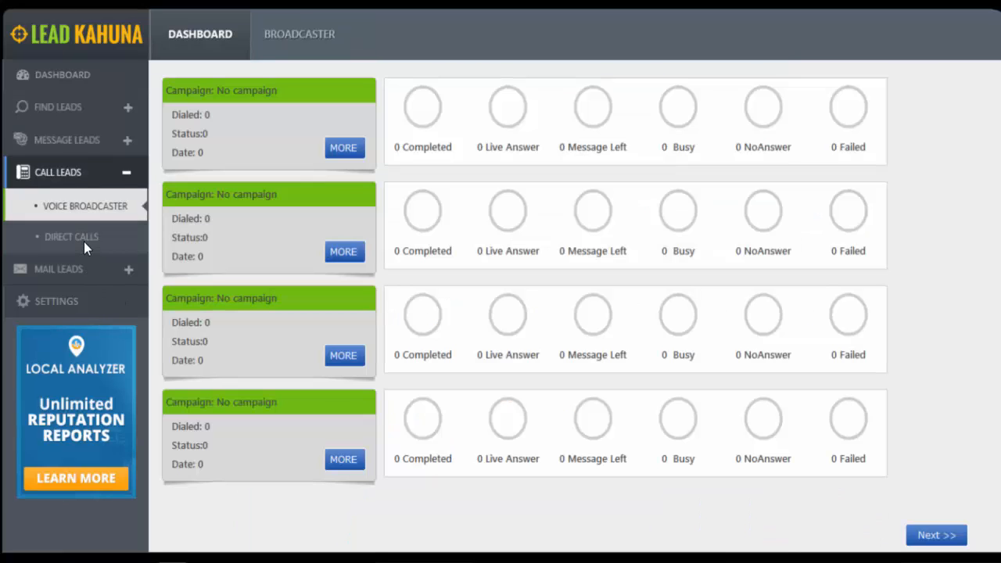
click(288, 31)
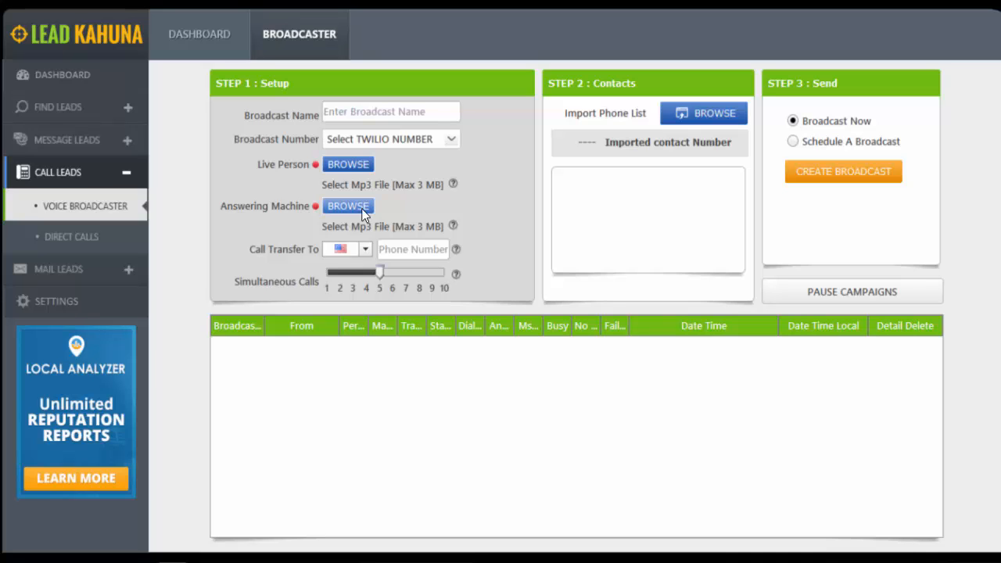
click(93, 278)
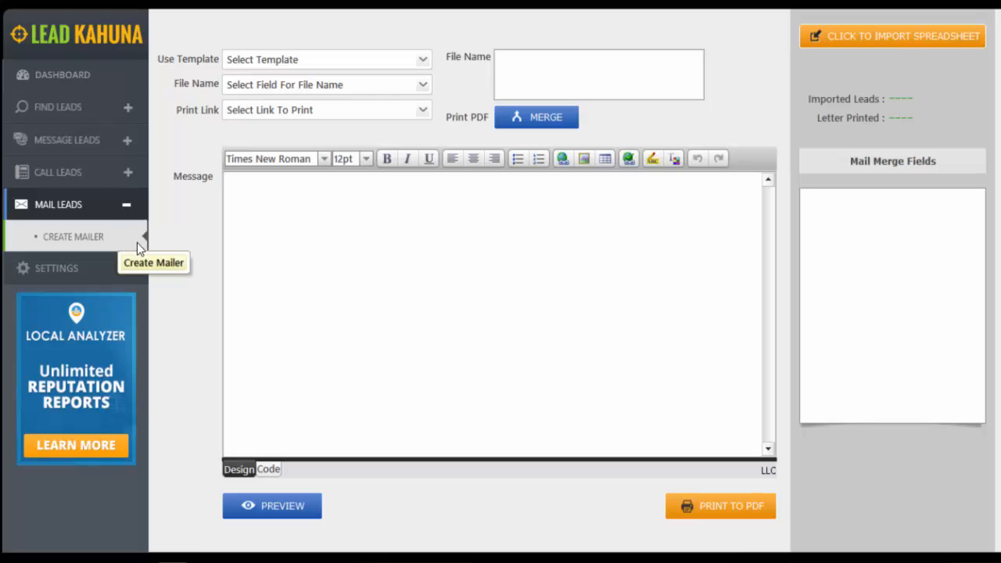
click(422, 59)
click(440, 94)
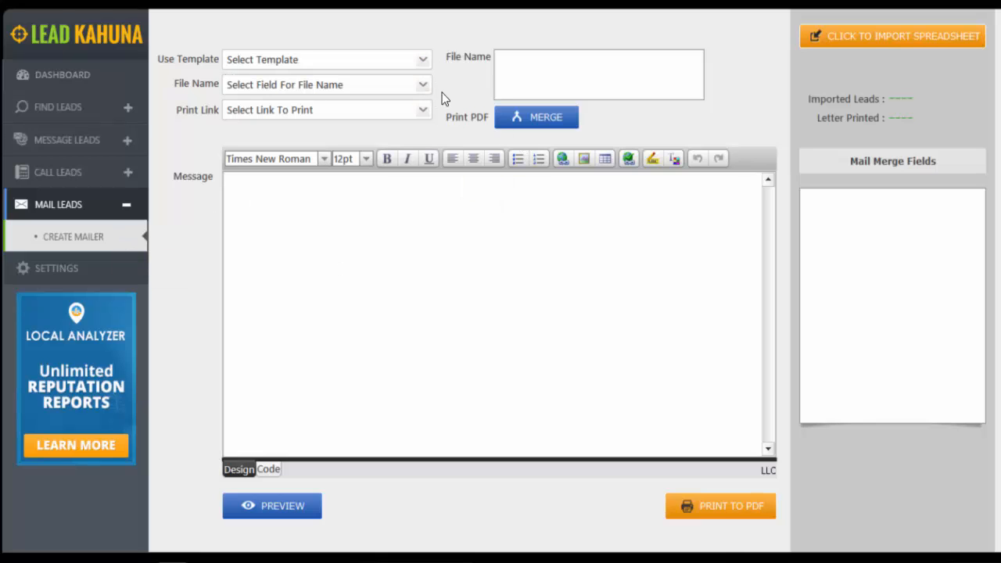
click(376, 219)
Switch to the PowerPoint presentation, start the slide show from slide 28, and advance to the following testimonial slide
mouse_move(101, 562)
click(224, 522)
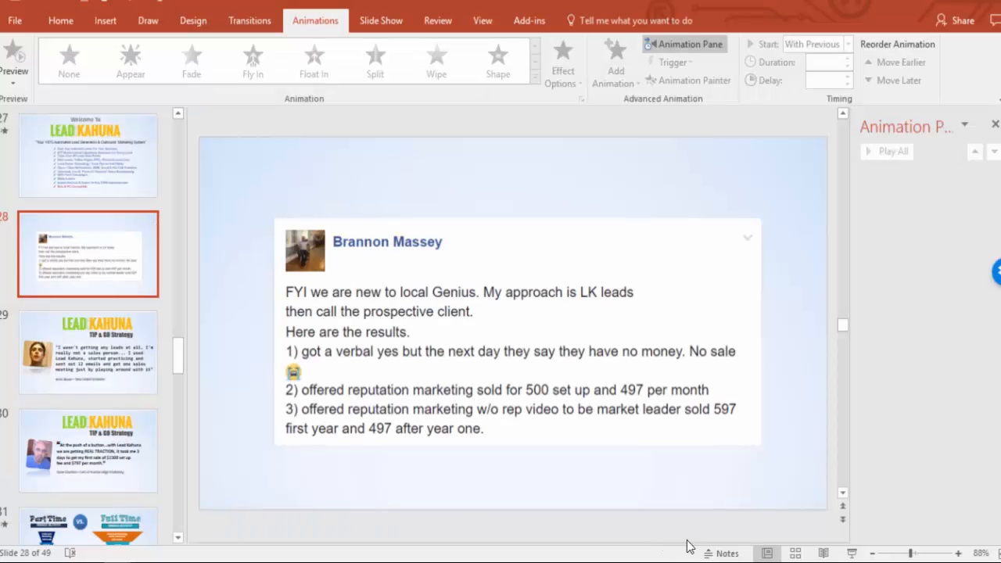
click(852, 553)
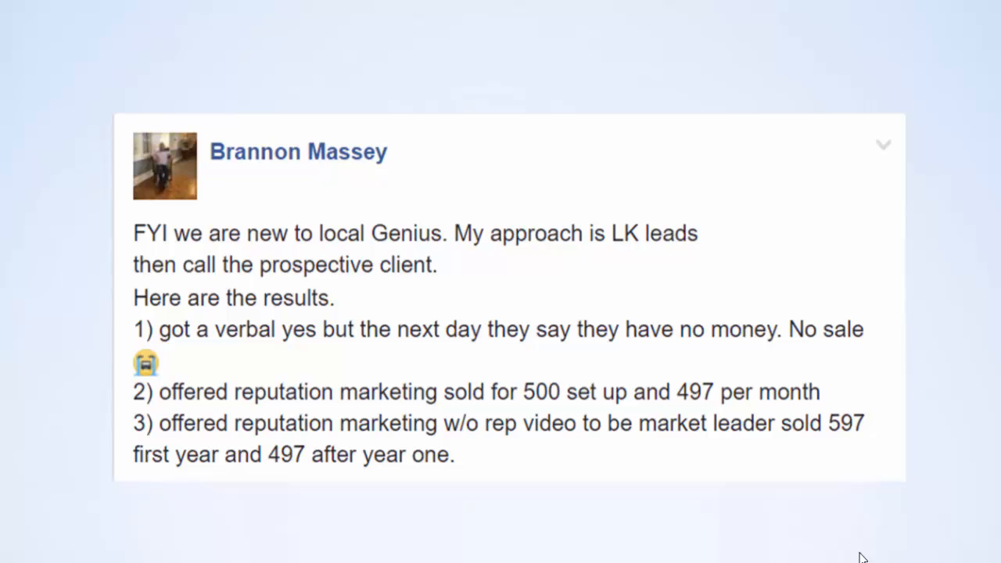
click(859, 557)
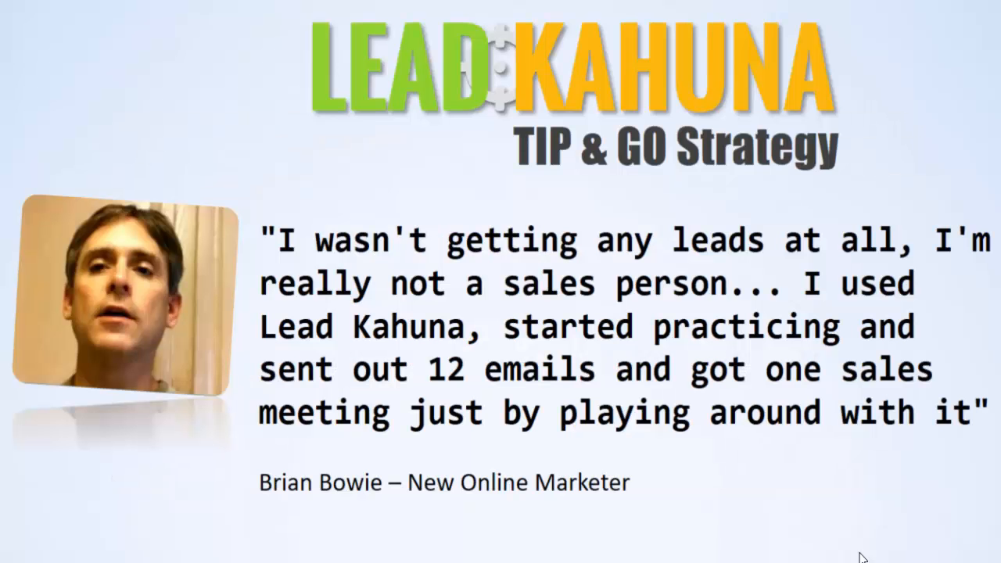